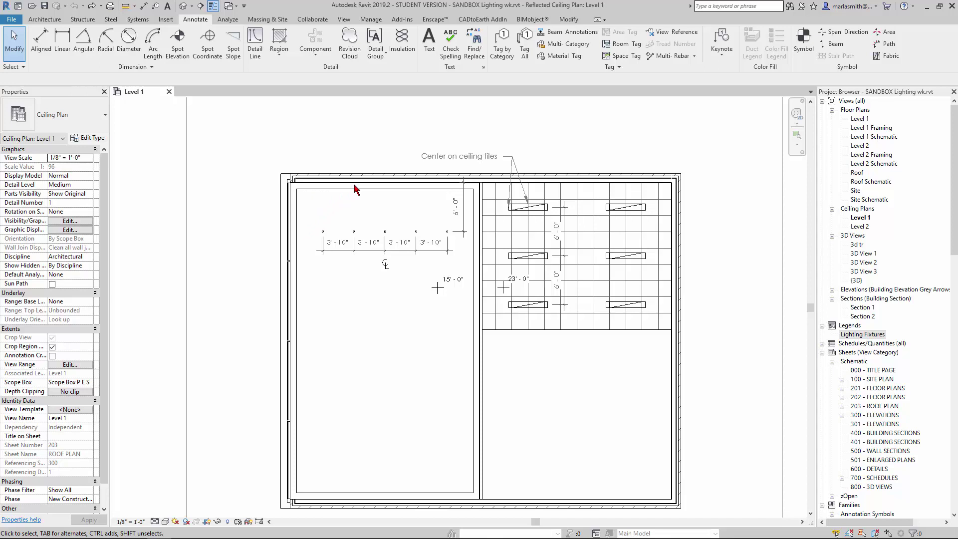
Open the Gypsum Wall Board material of the Finish 2 layer in the large room's GWB on Mtl. Stud ceiling type.
key(Tab)
key(Tab)
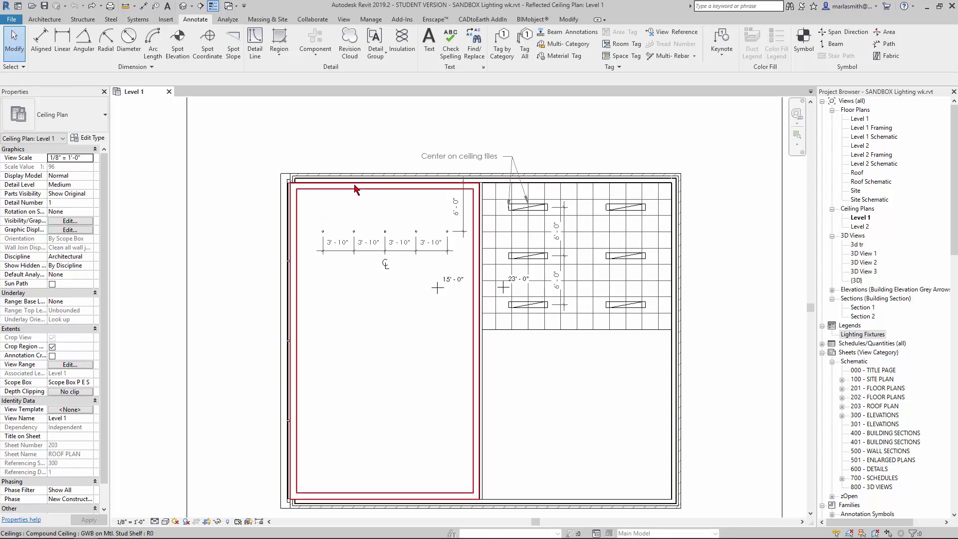
click(356, 188)
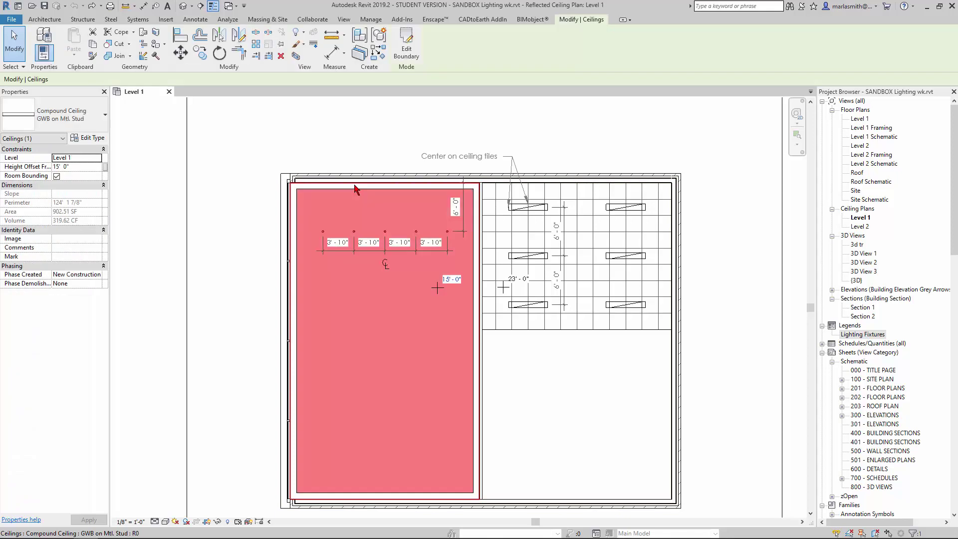
click(93, 138)
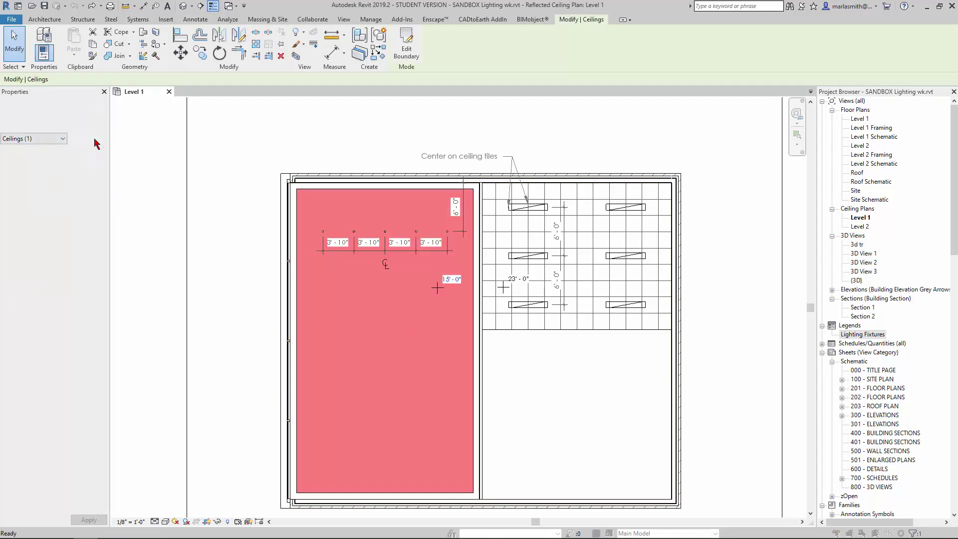
click(740, 193)
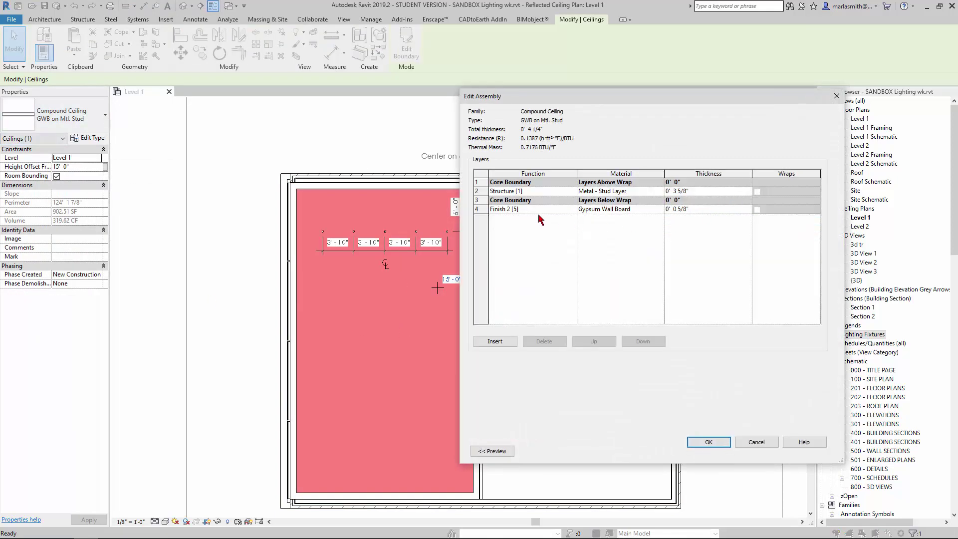
click(662, 212)
click(660, 210)
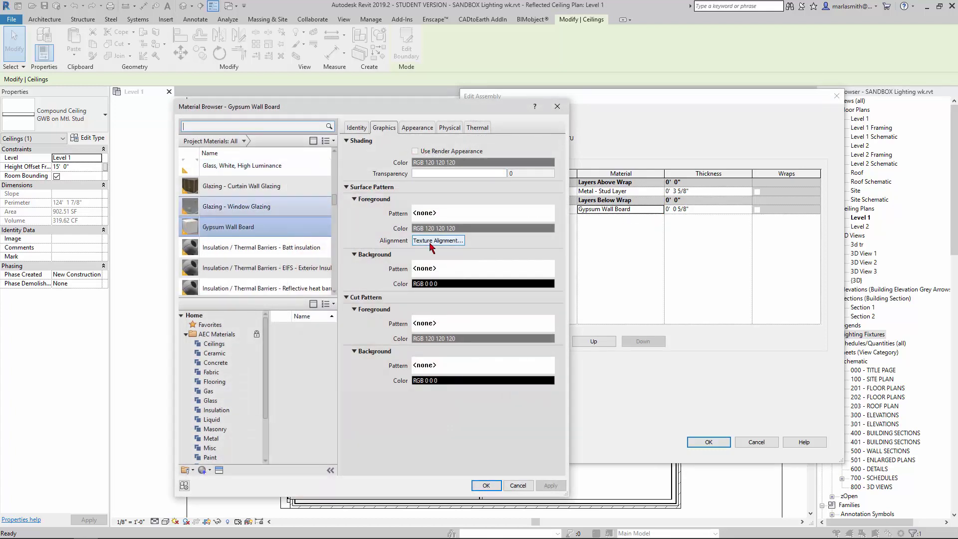
Set the Gypsum Wall Board material's foreground surface pattern to the Sand drafting pattern and accept the ceiling type changes.
click(438, 214)
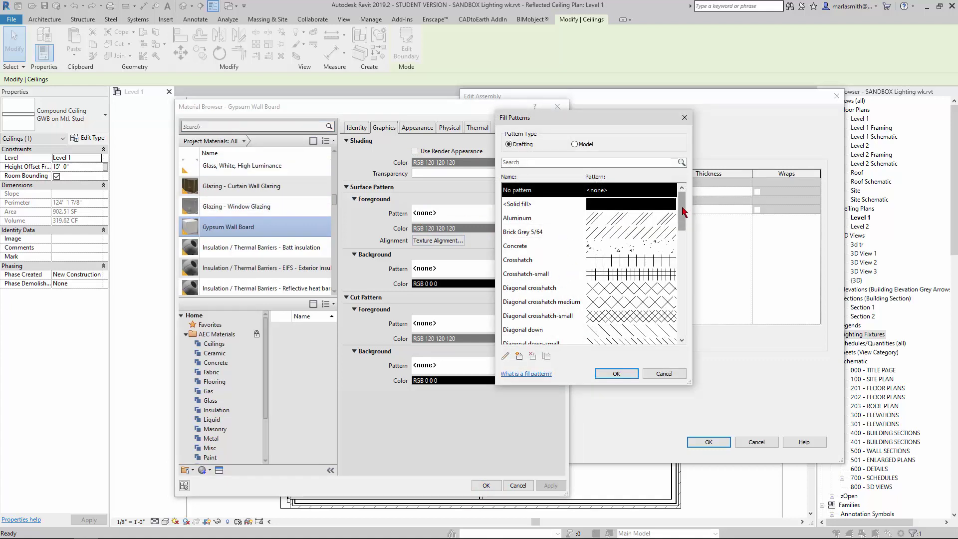
drag(684, 211, 683, 286)
click(616, 276)
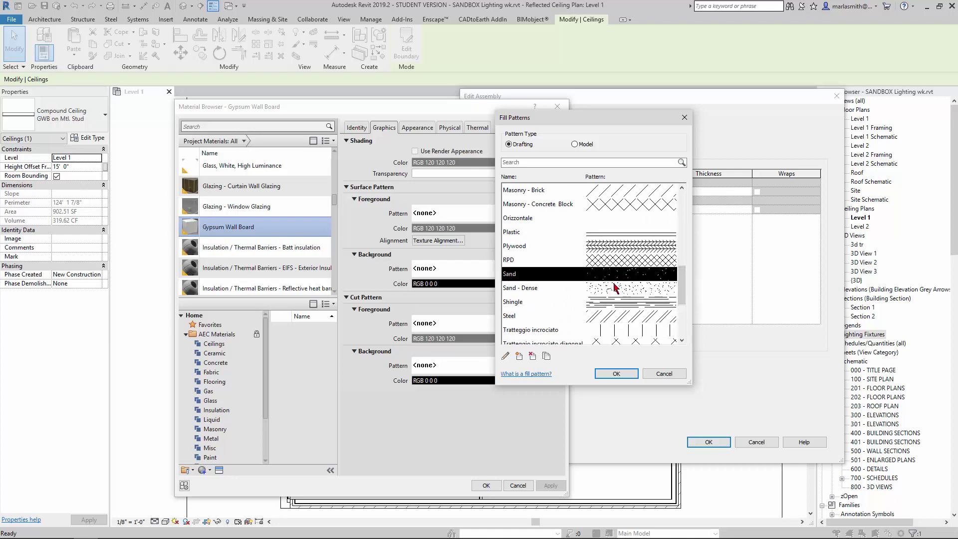
click(617, 375)
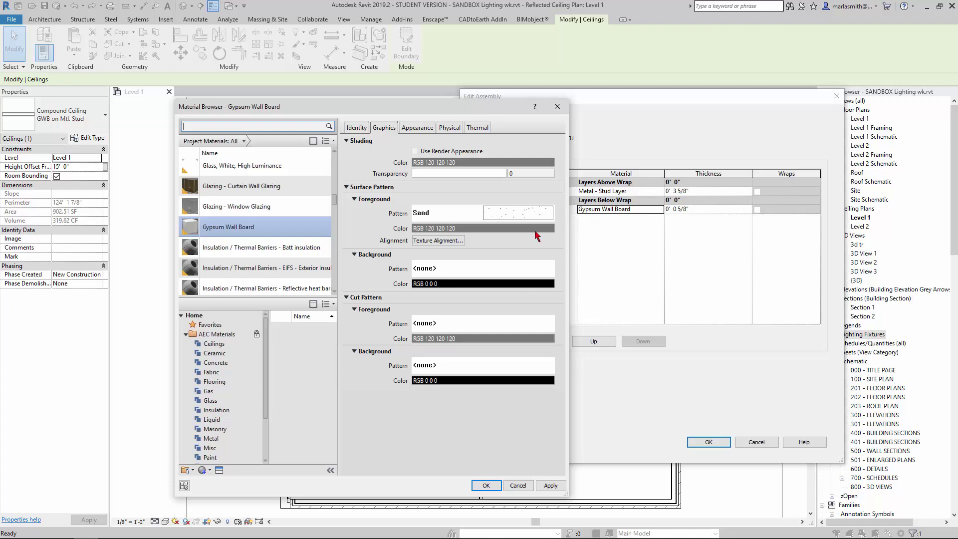
click(491, 485)
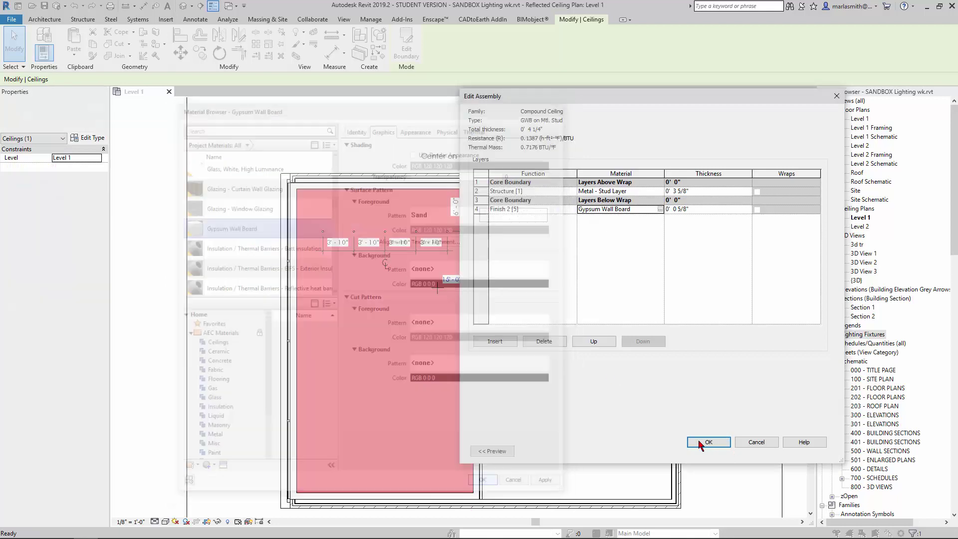
click(709, 442)
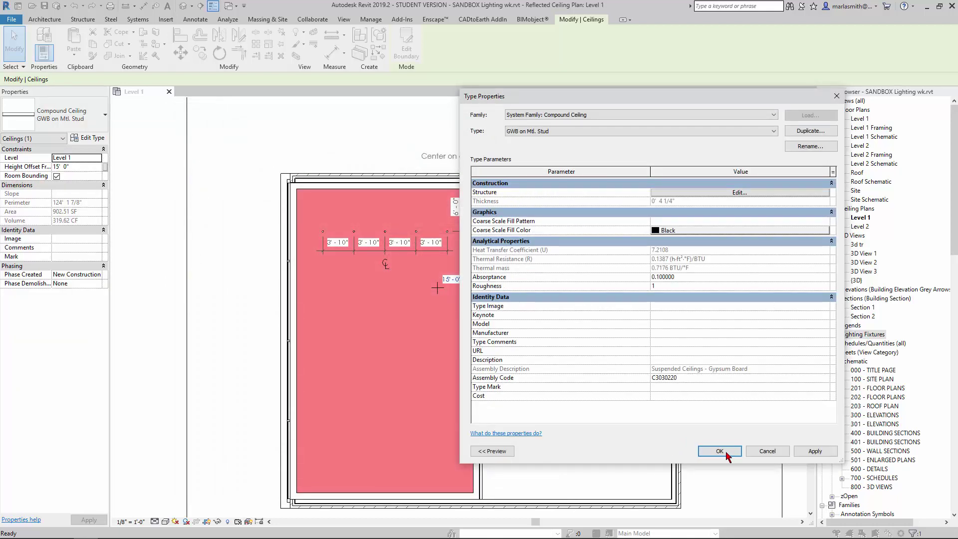
click(726, 452)
click(233, 182)
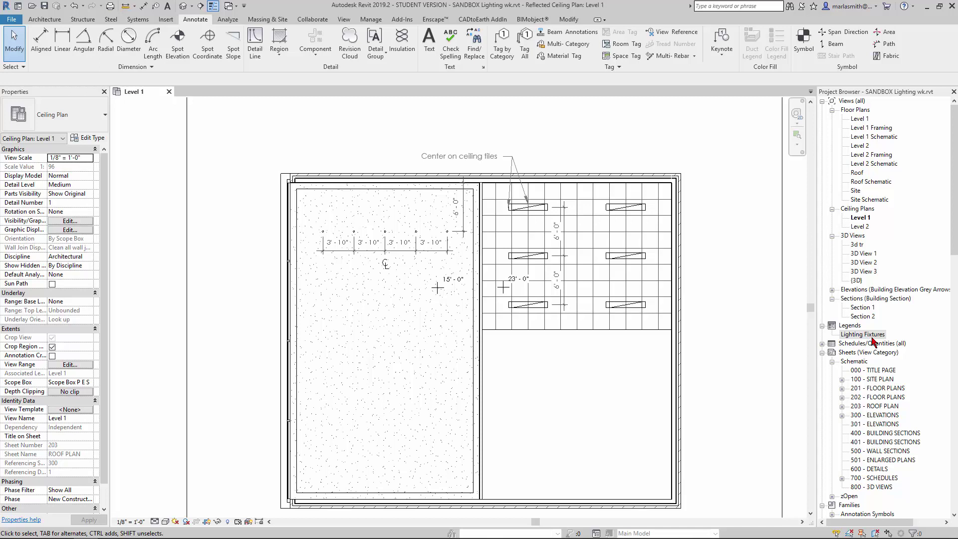
Open the Lighting Fixtures legend and bring its fixture symbols and labels into view.
double_click(863, 335)
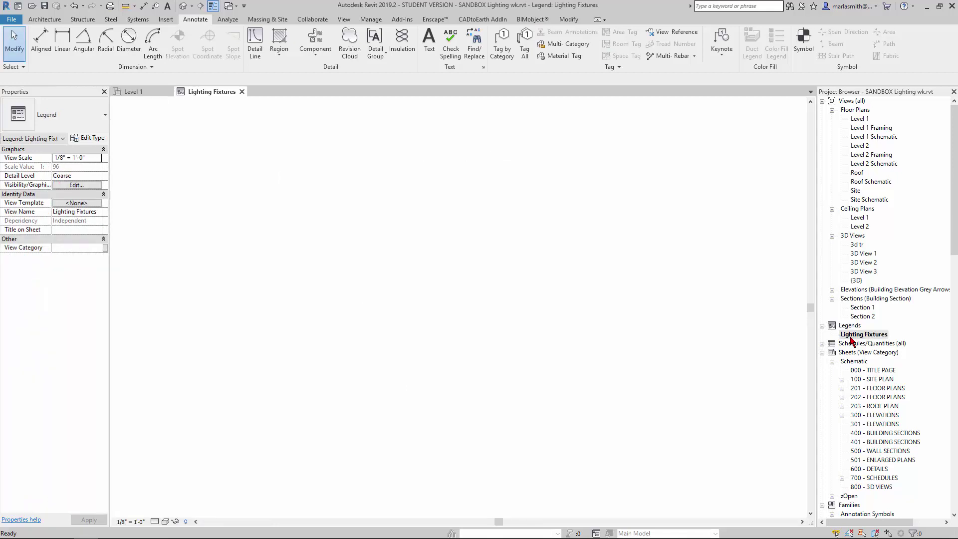
scroll(428, 240, down, 3)
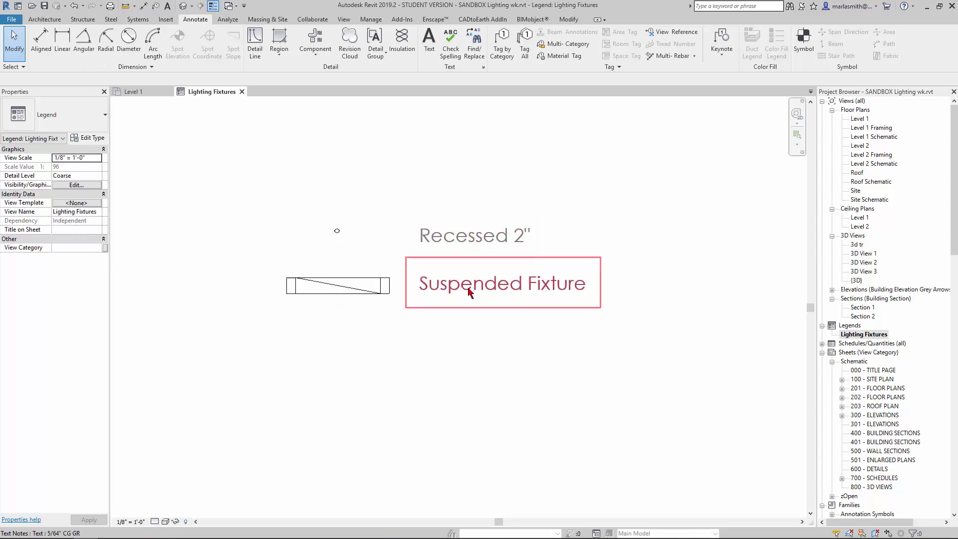
scroll(340, 249, down, 1)
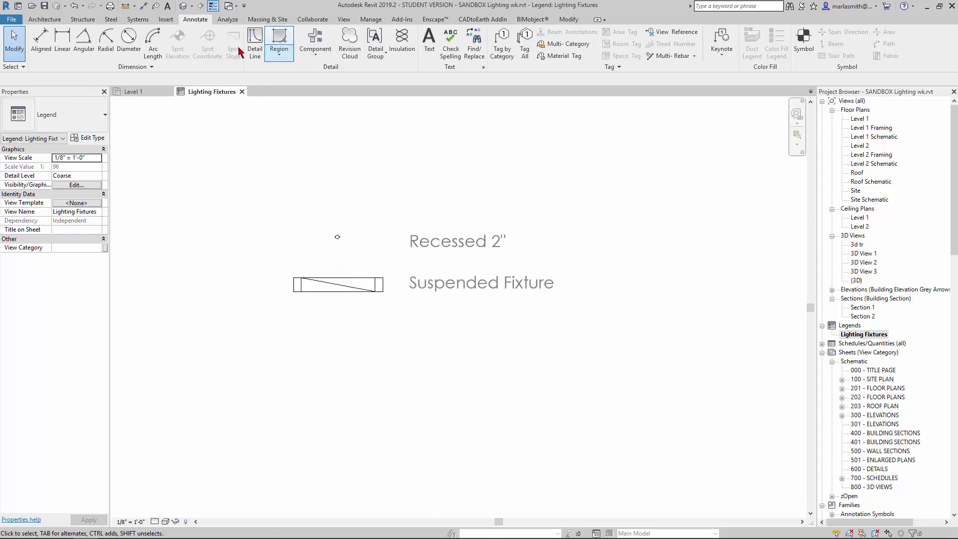
Try the Compound Ceiling GWB on Mtl. Stud type as a legend component and check its available view directions.
click(315, 55)
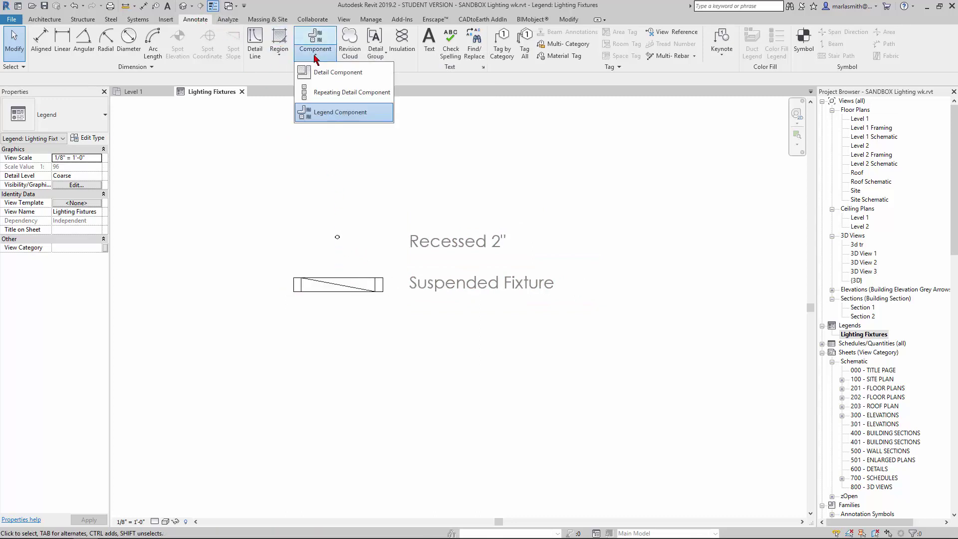
click(321, 114)
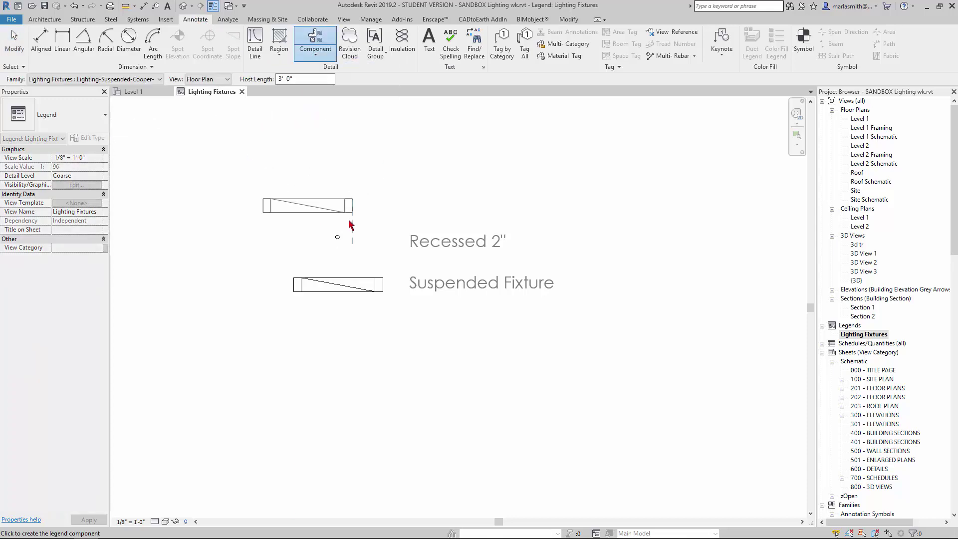
click(159, 81)
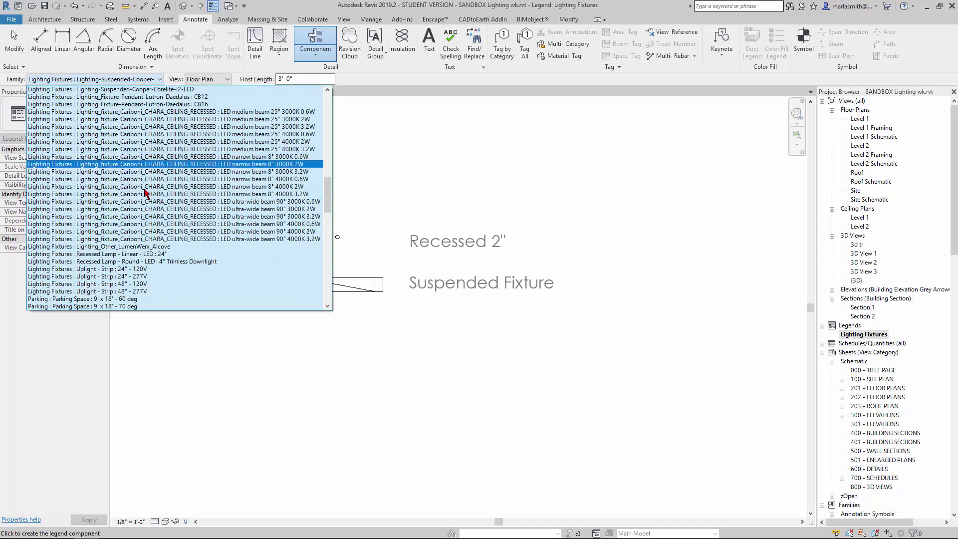
scroll(145, 188, up, 15)
scroll(145, 194, up, 6)
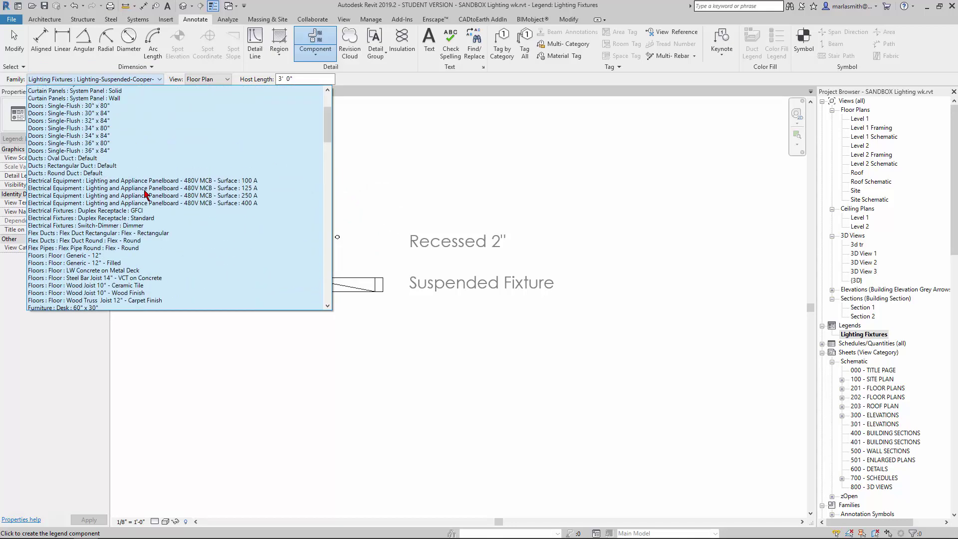
scroll(145, 194, up, 3)
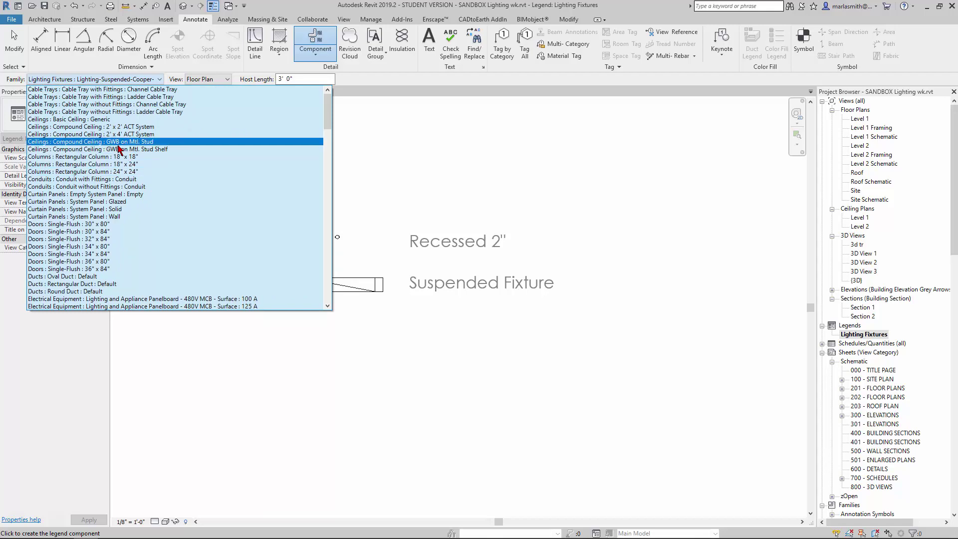
click(118, 142)
click(227, 79)
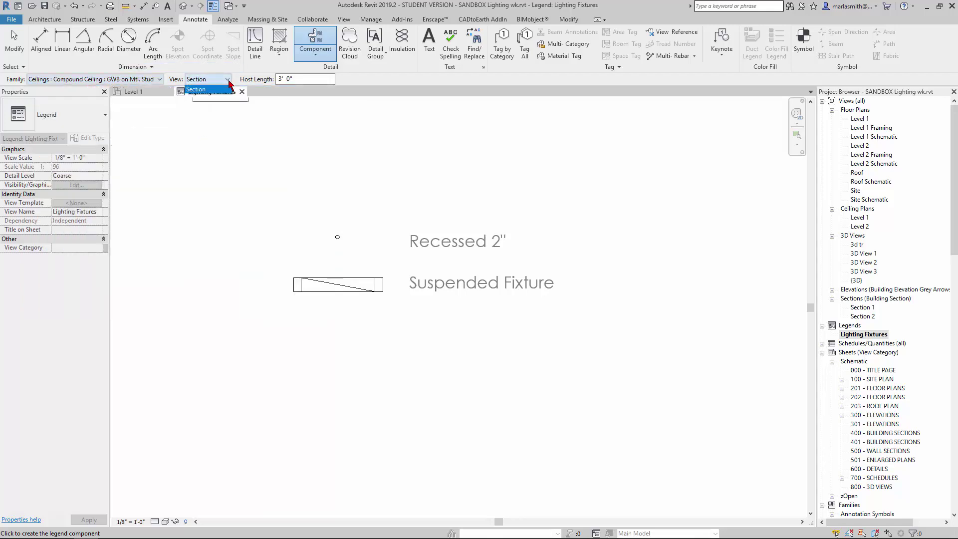
click(228, 81)
Try a section legend component of the Exterior - Brick on CMU wall above the recessed fixture symbol, and delete it.
click(159, 79)
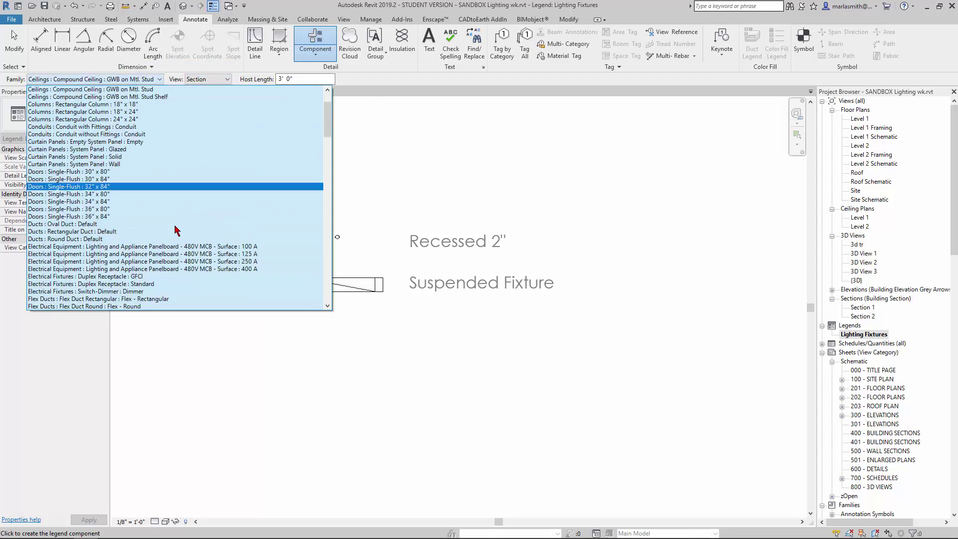
scroll(176, 230, down, 20)
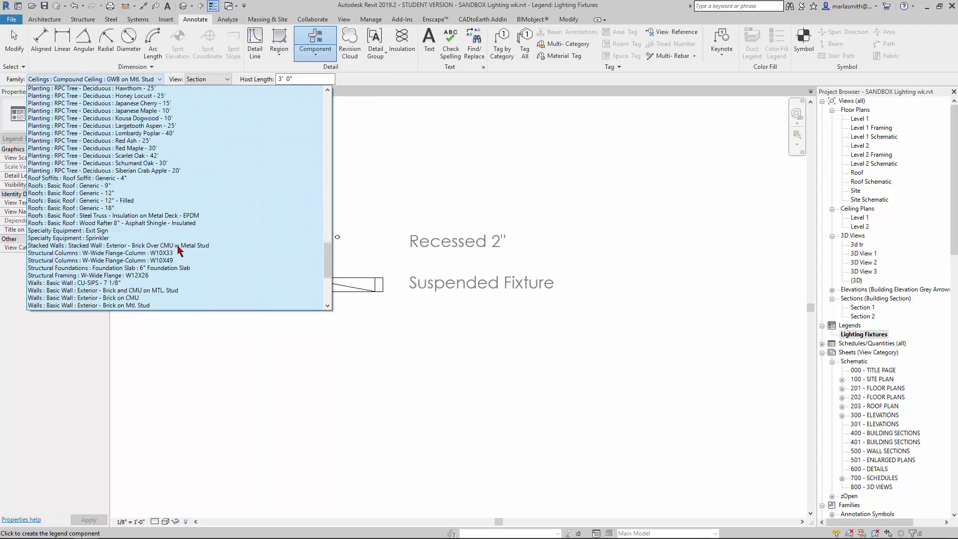
scroll(179, 250, down, 6)
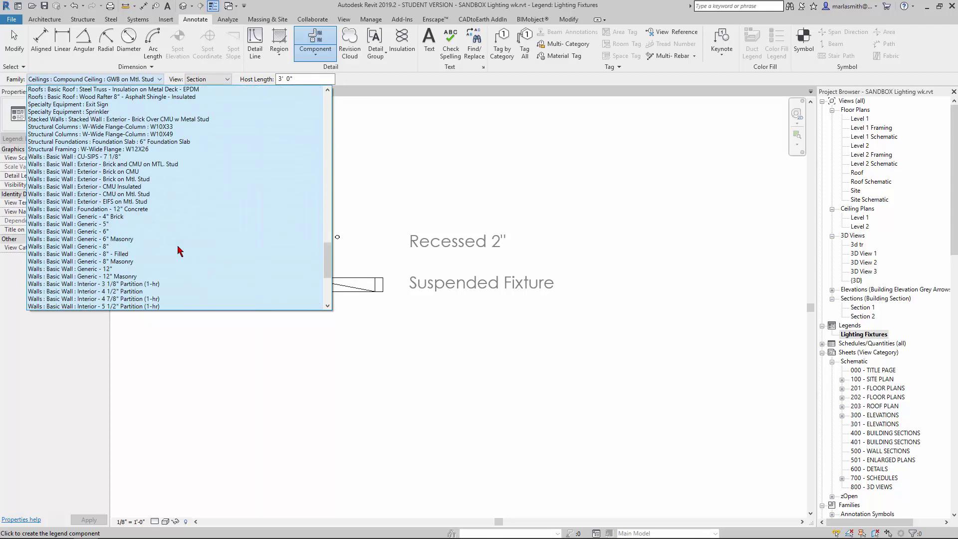
click(105, 172)
click(229, 80)
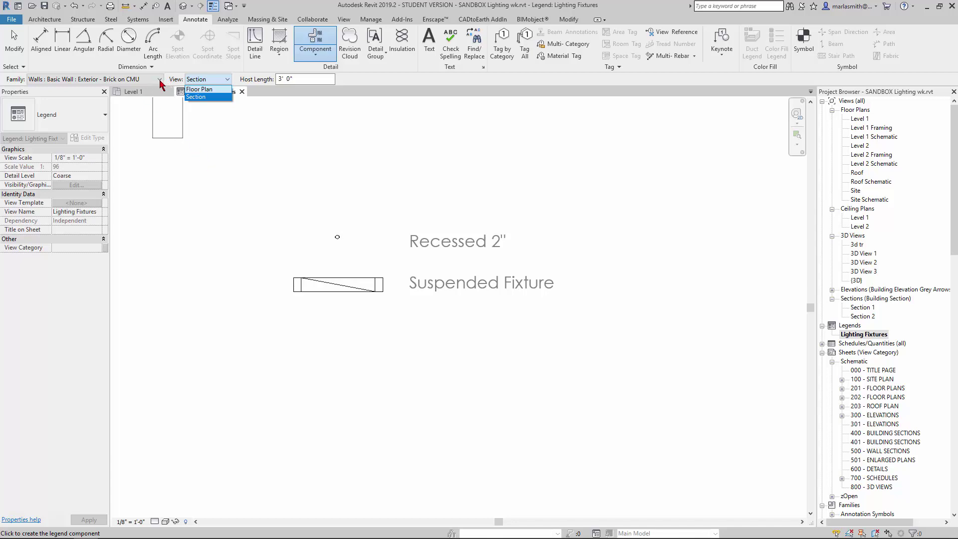
click(344, 165)
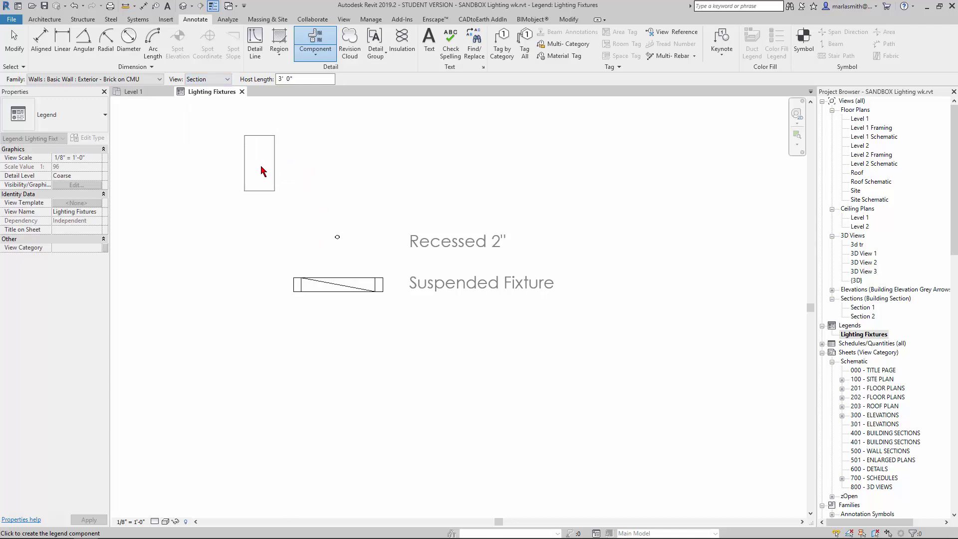
click(287, 168)
key(Escape)
click(277, 169)
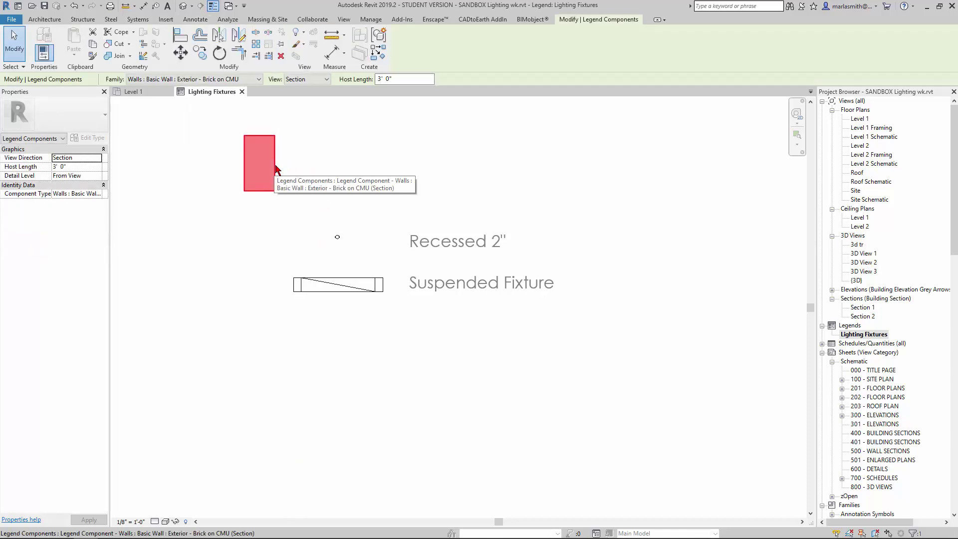
key(Delete)
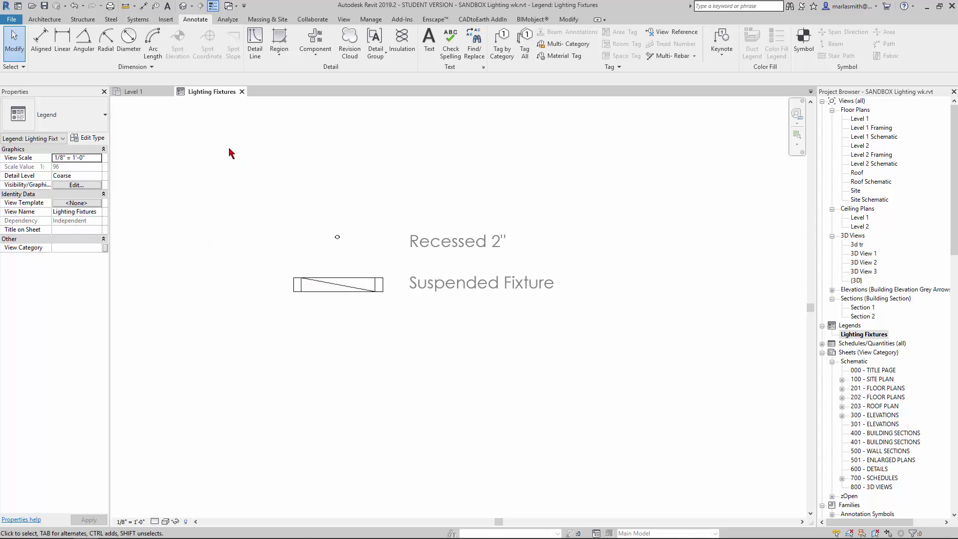
Start a filled region in the legend and duplicate its Diagonal Crosshatch type as Gyp Board RCP.
click(279, 51)
click(287, 75)
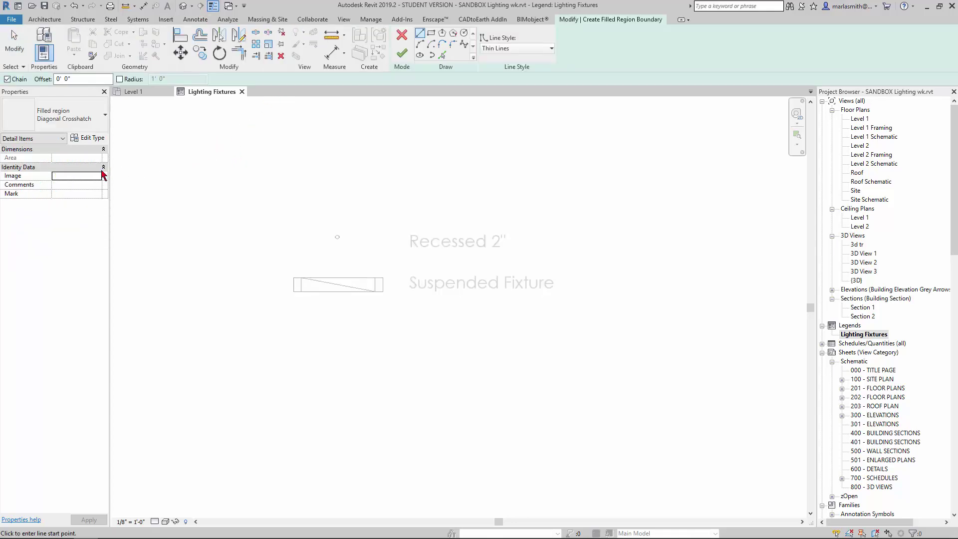
click(93, 138)
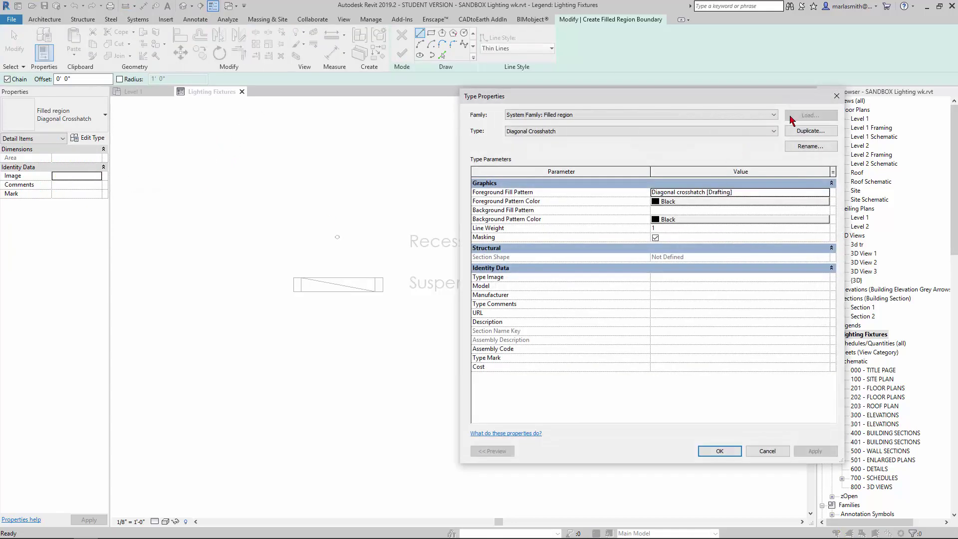
click(798, 131)
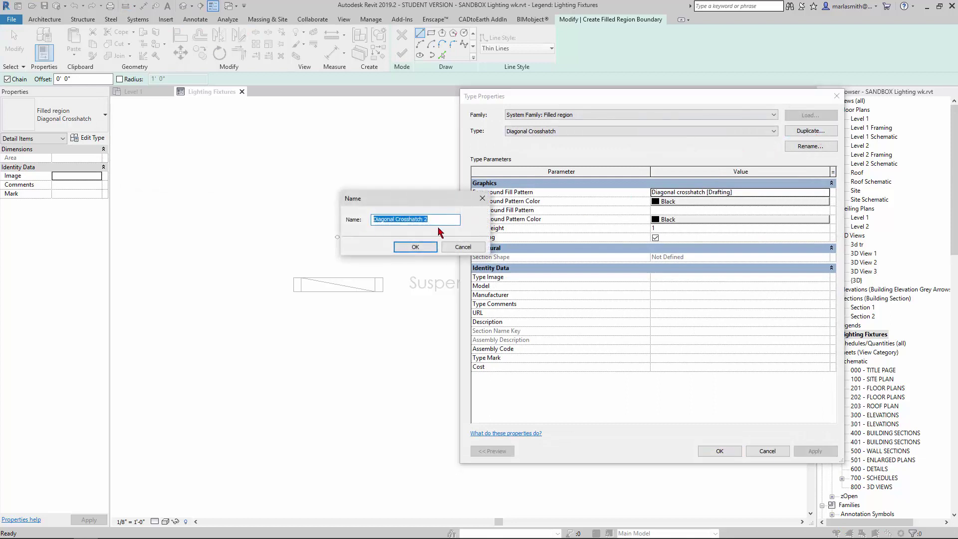
text(Gyp Board RCP)
click(418, 246)
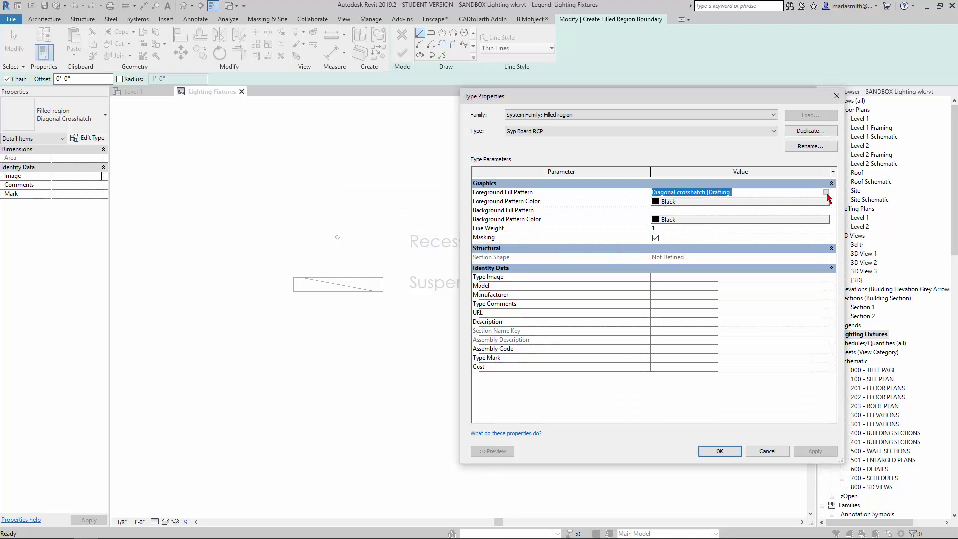
Set the foreground fill pattern of the Gyp Board RCP filled region type to the Sand drafting pattern.
click(826, 193)
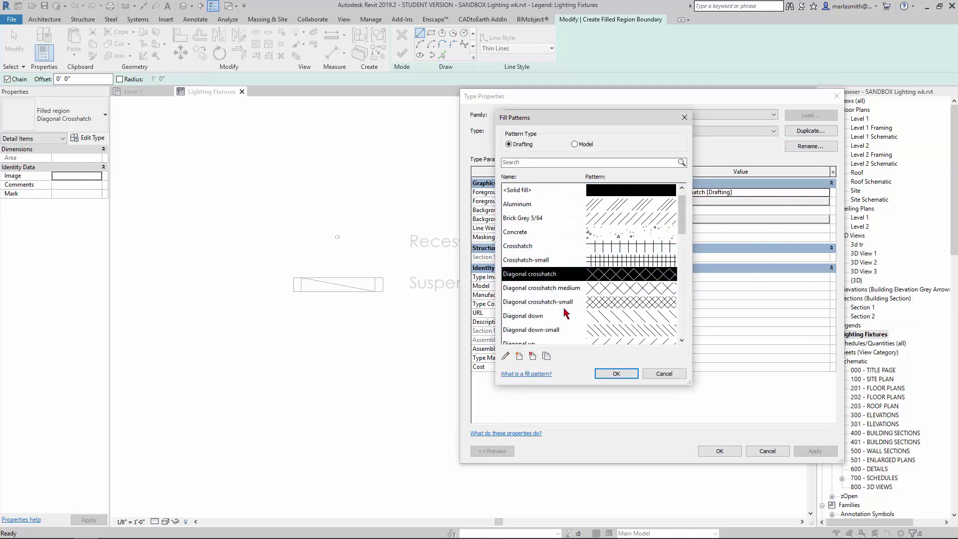
click(575, 144)
mouse_move(682, 227)
mouse_down()
mouse_move(682, 311)
mouse_move(685, 216)
mouse_up()
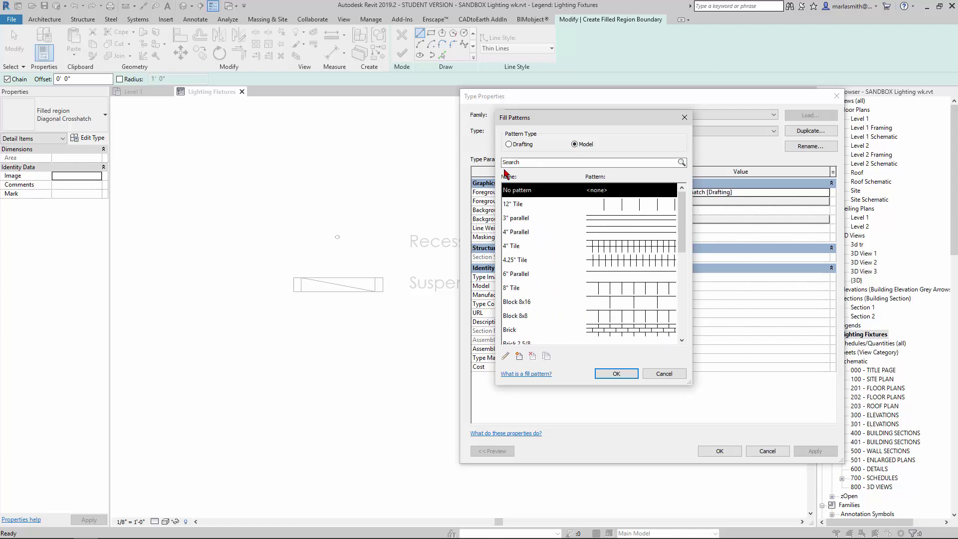
click(509, 145)
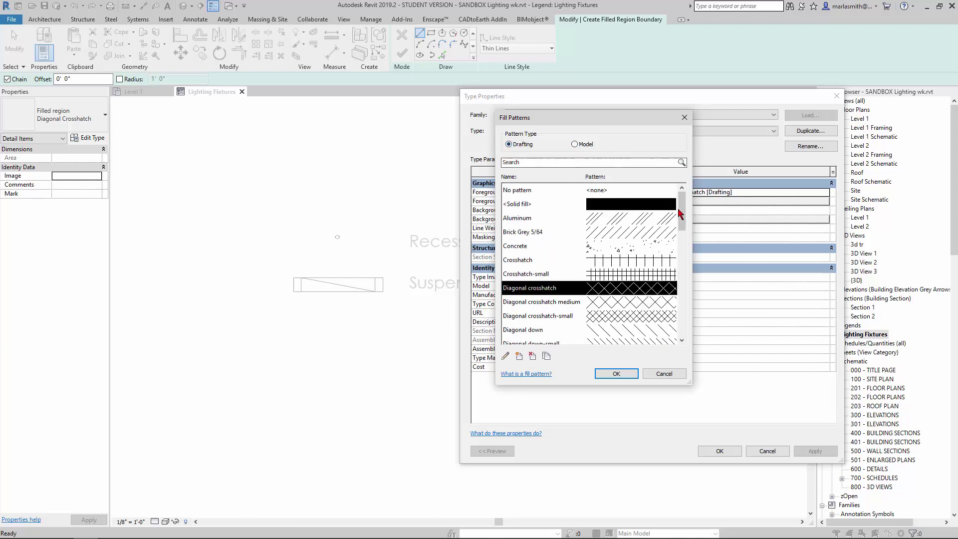
drag(681, 213, 683, 287)
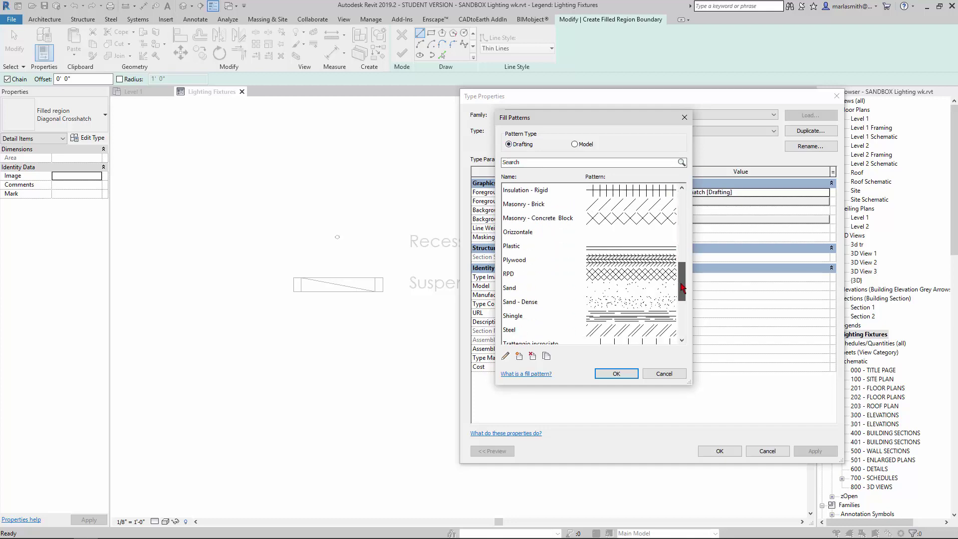
click(605, 293)
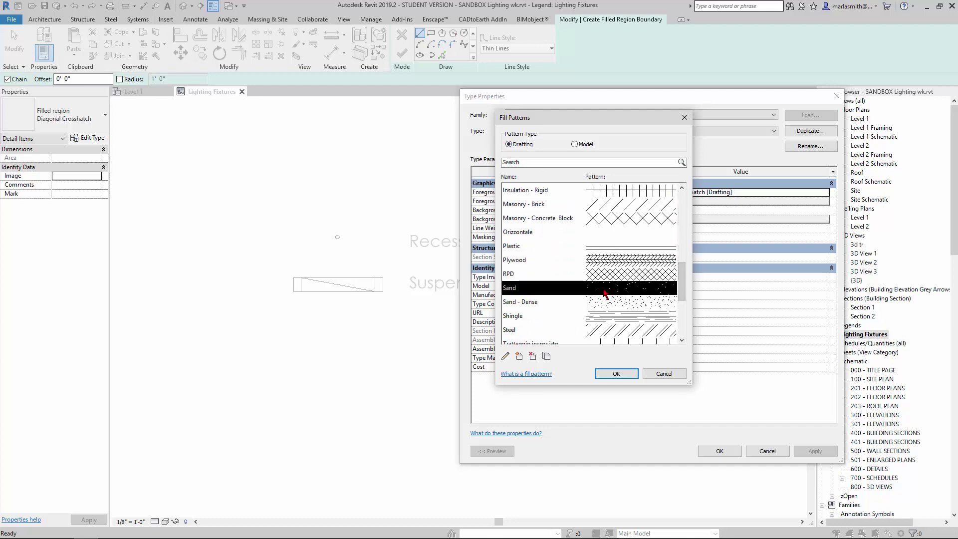
click(617, 374)
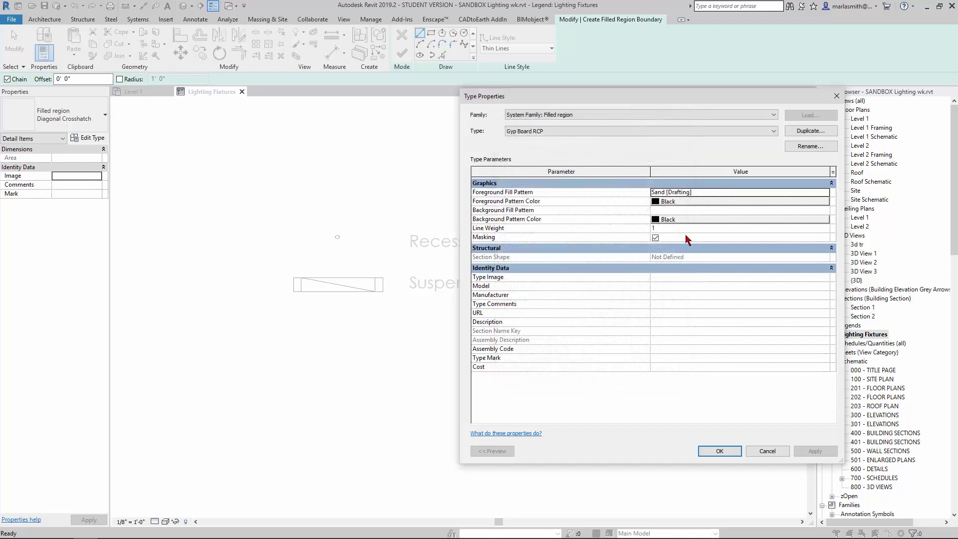
Set the foreground pattern color of the Gyp Board RCP type to grey RGB 128-128-128.
click(697, 205)
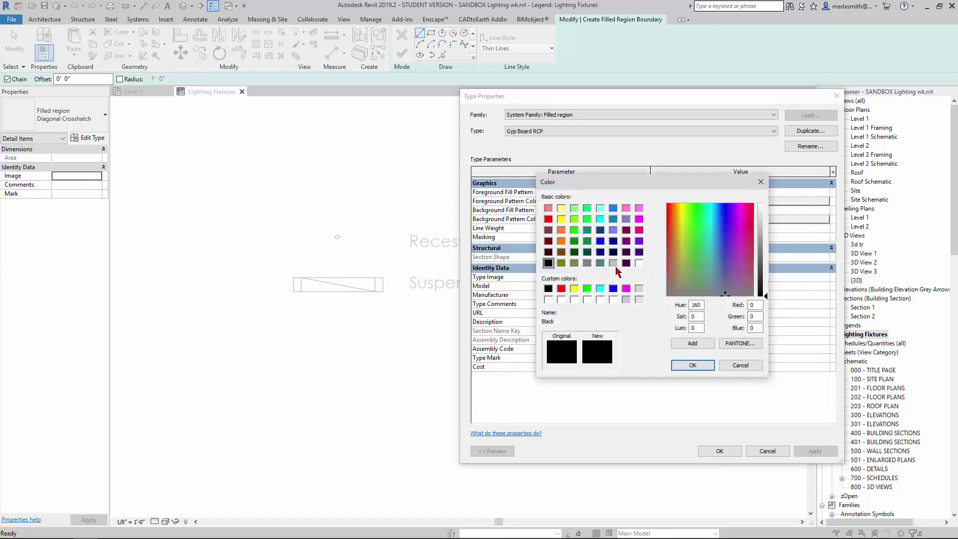
click(588, 263)
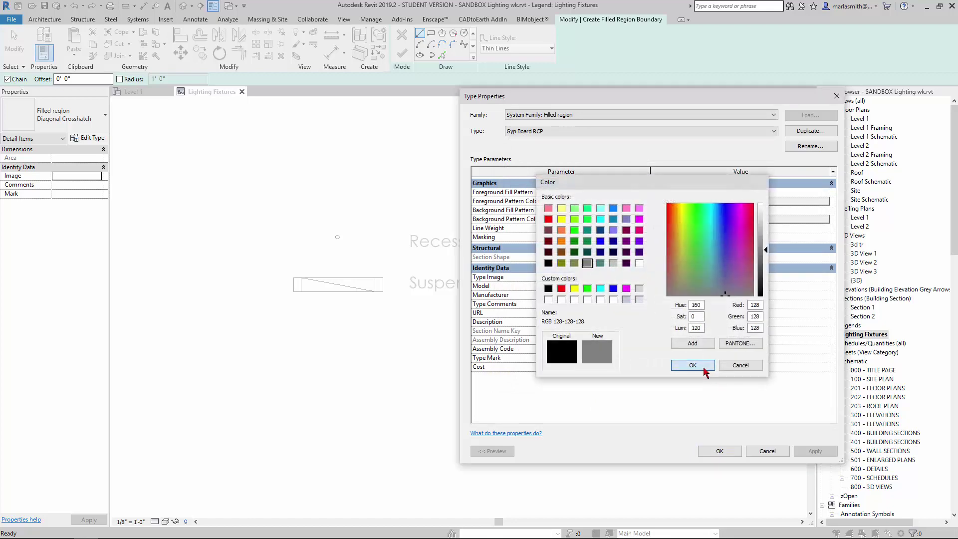
click(698, 367)
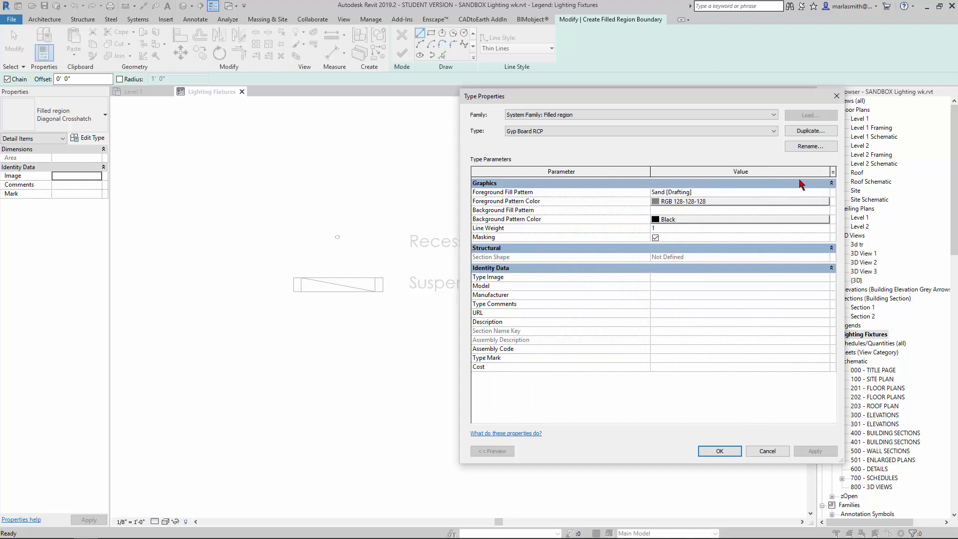
Duplicate the Gyp Board RCP filled region type as ACT 2x2 RCP.
click(810, 132)
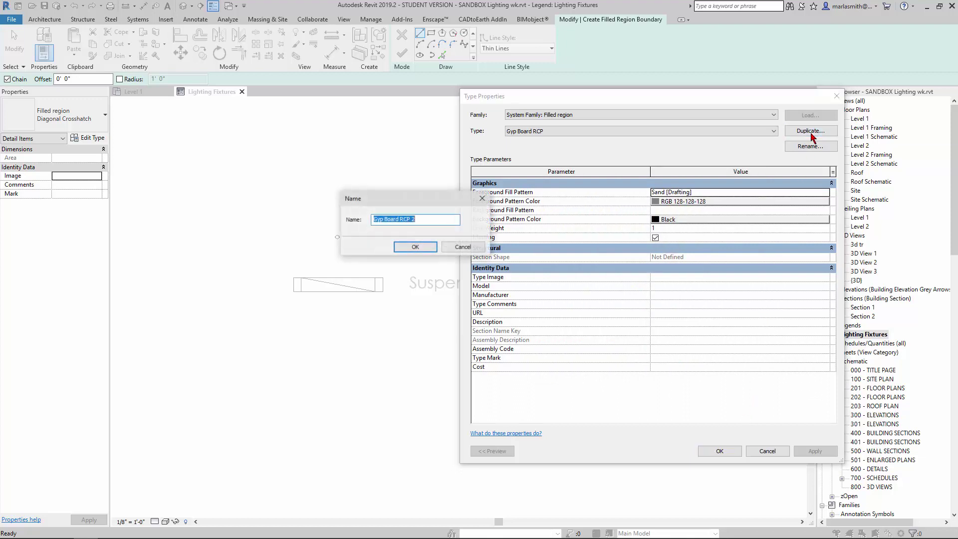
click(421, 218)
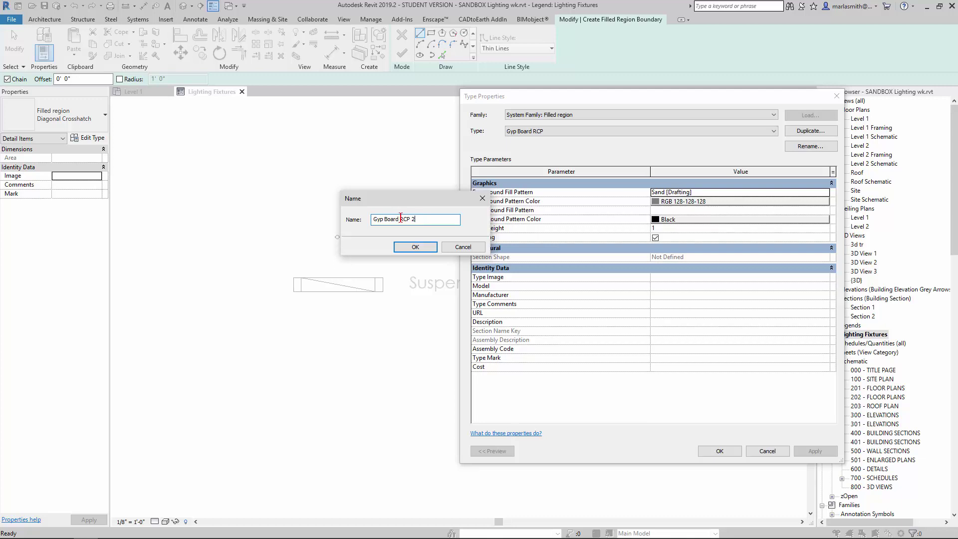
drag(400, 218, 337, 217)
key(BackSpace)
click(414, 249)
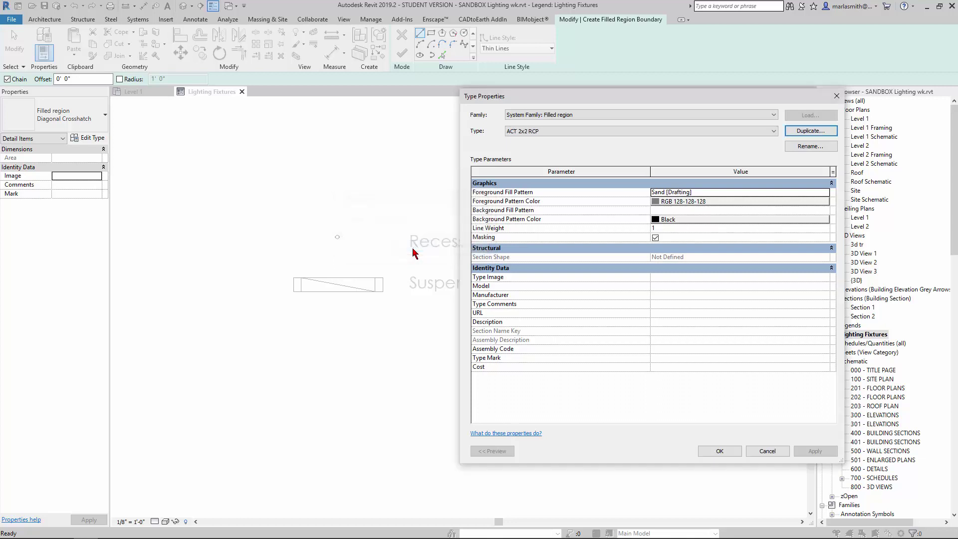
Set the foreground fill pattern of the ACT 2x2 RCP type to the Ceiling 24x24 model pattern.
click(818, 195)
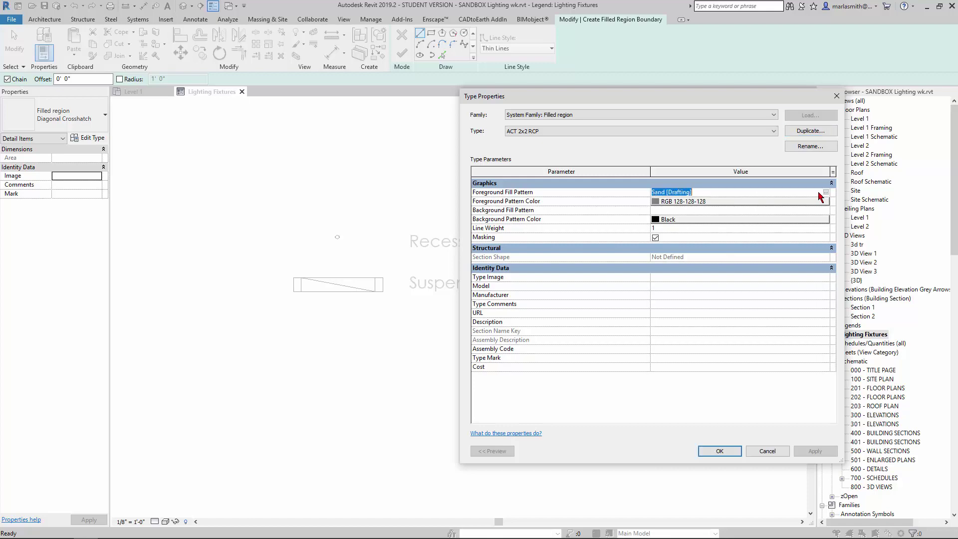
click(826, 192)
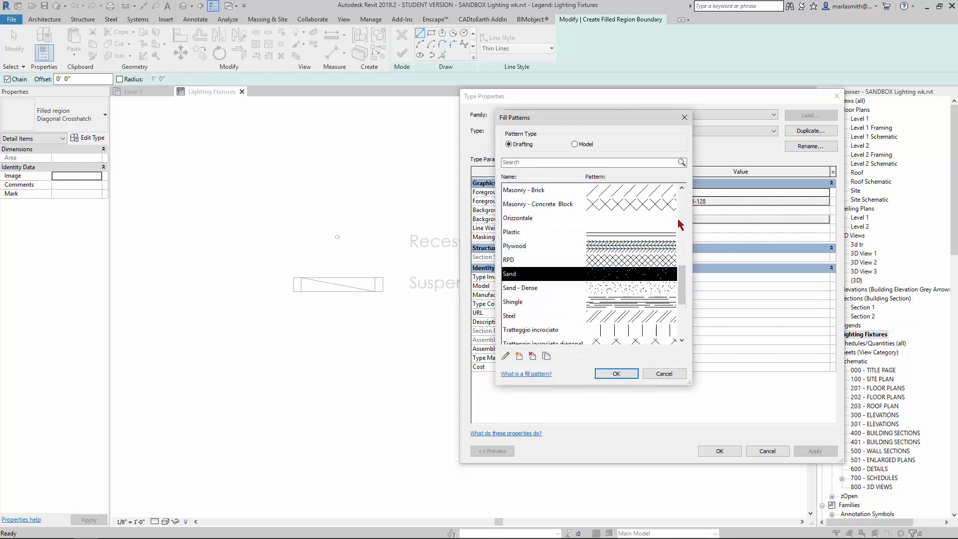
drag(683, 293, 681, 192)
click(575, 144)
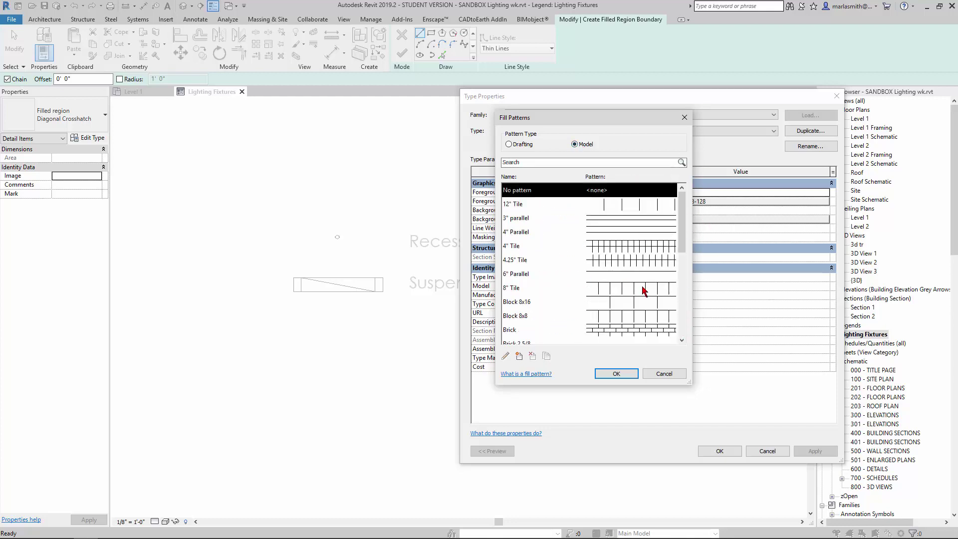
drag(684, 248, 681, 316)
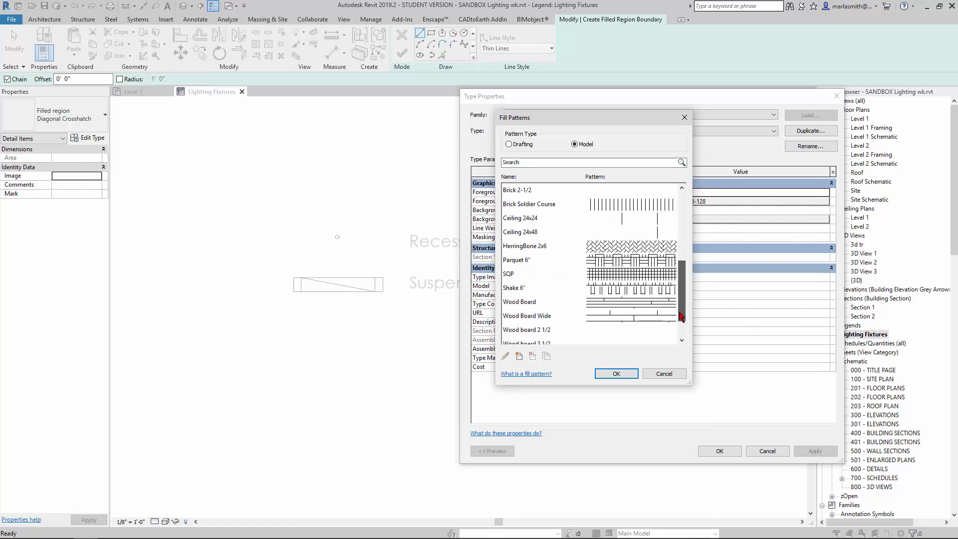
click(518, 221)
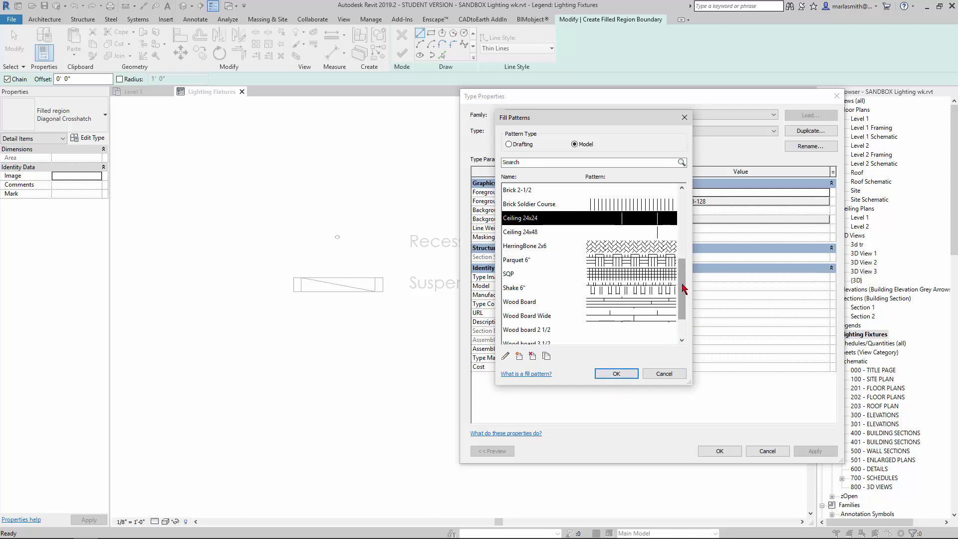
drag(683, 283, 676, 314)
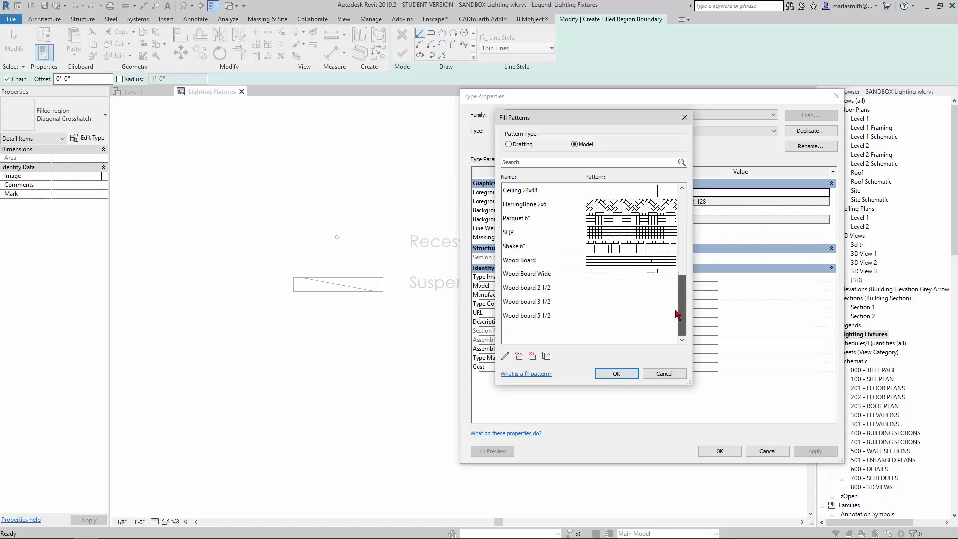
click(616, 374)
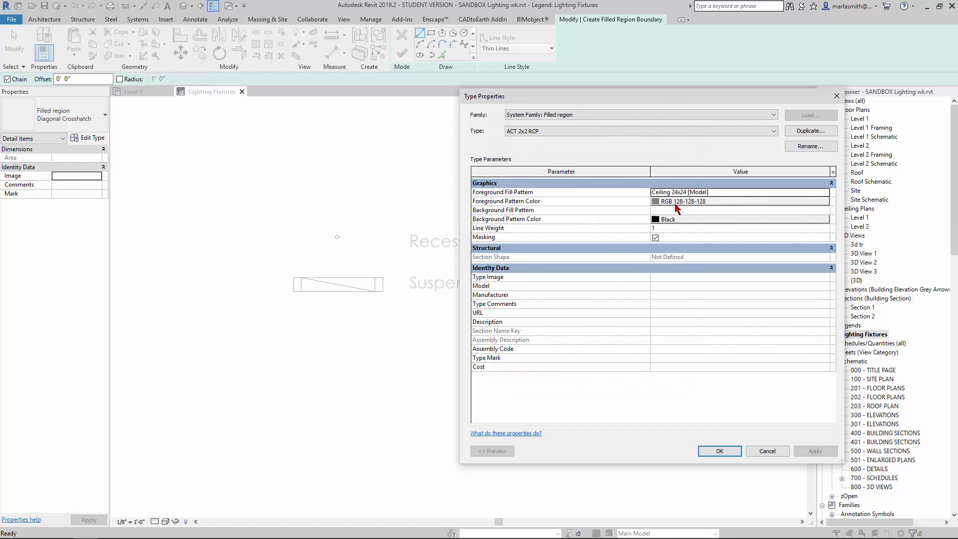
Set the foreground pattern color of the ACT 2x2 RCP type to black and accept the type properties.
click(676, 203)
click(548, 290)
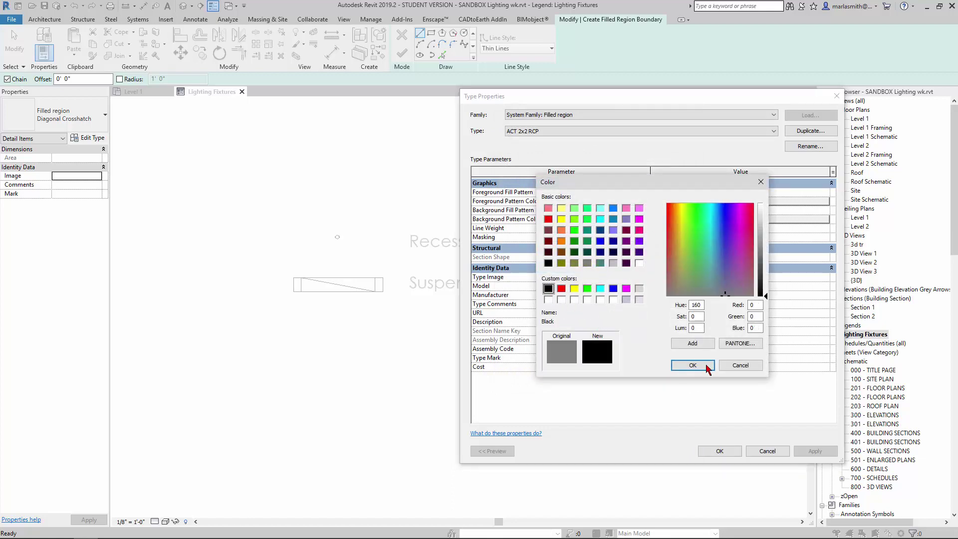
click(701, 366)
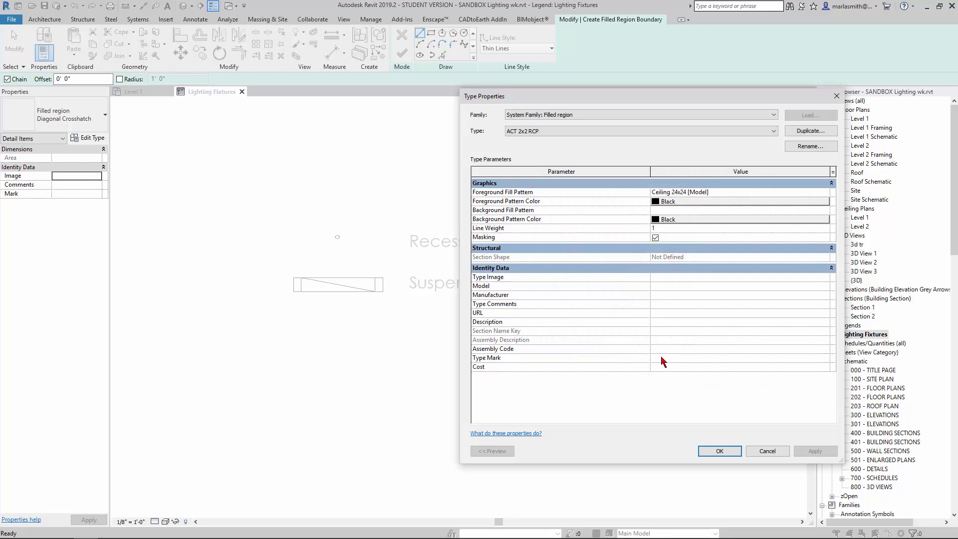
click(717, 452)
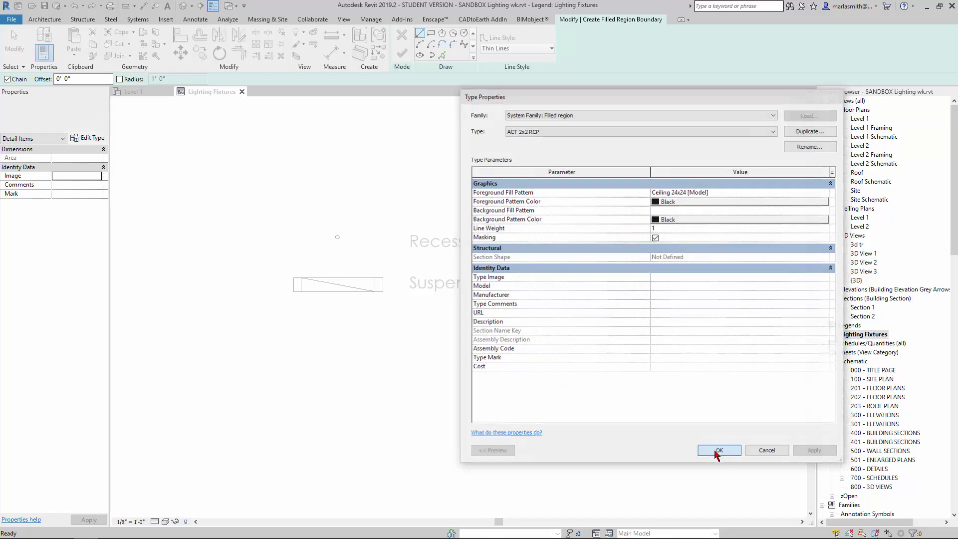
Sketch a rectangular ACT 2x2 RCP region about 4'-6" by 4'-0" below the suspended fixture symbol and finish the filled region.
click(293, 327)
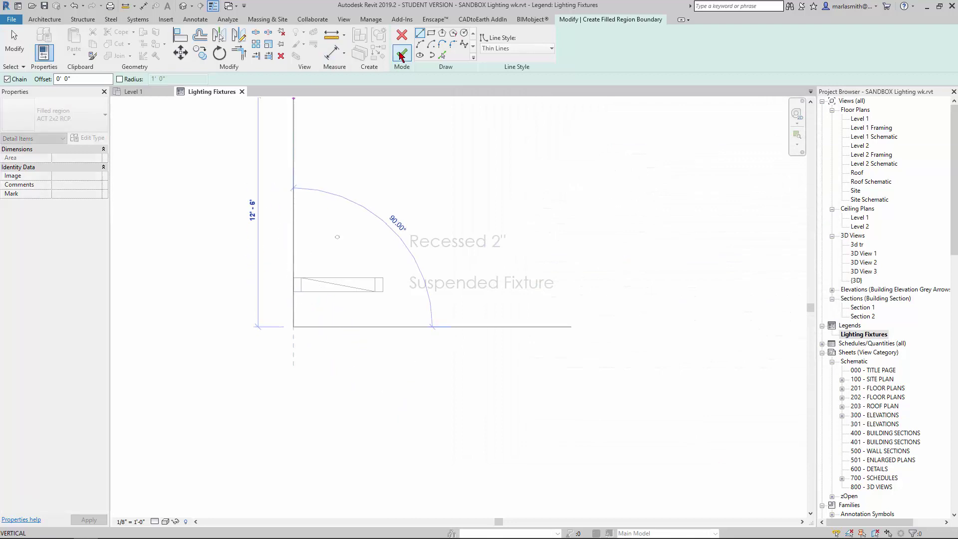
click(430, 35)
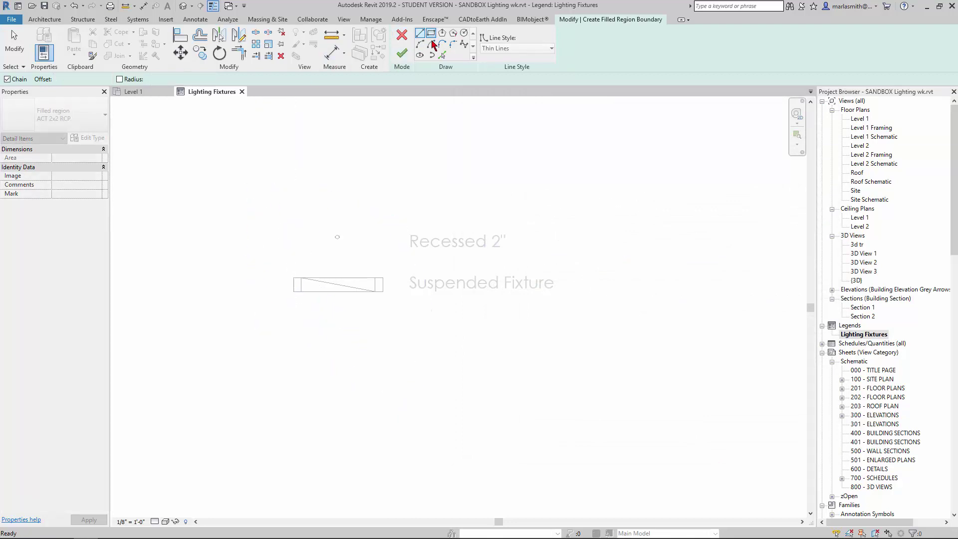
click(296, 341)
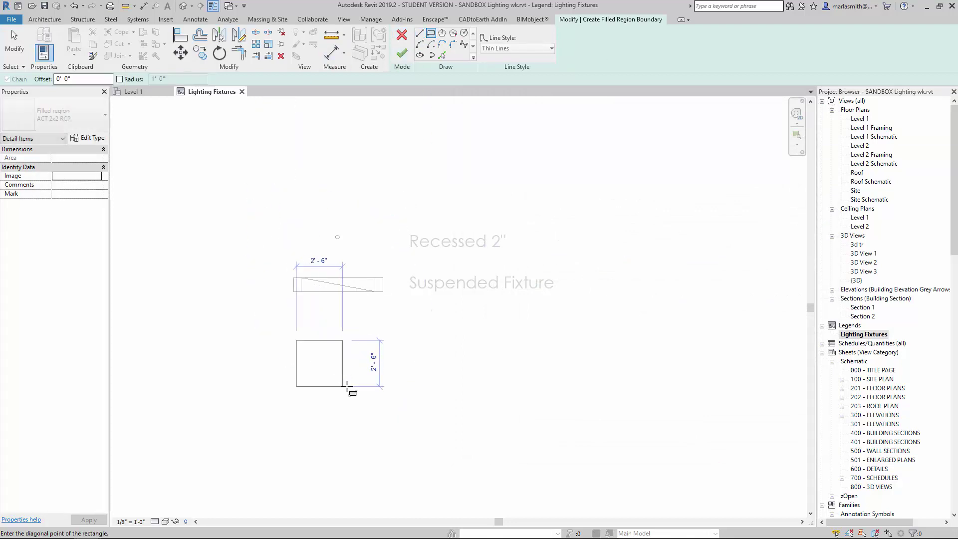
click(383, 417)
click(401, 54)
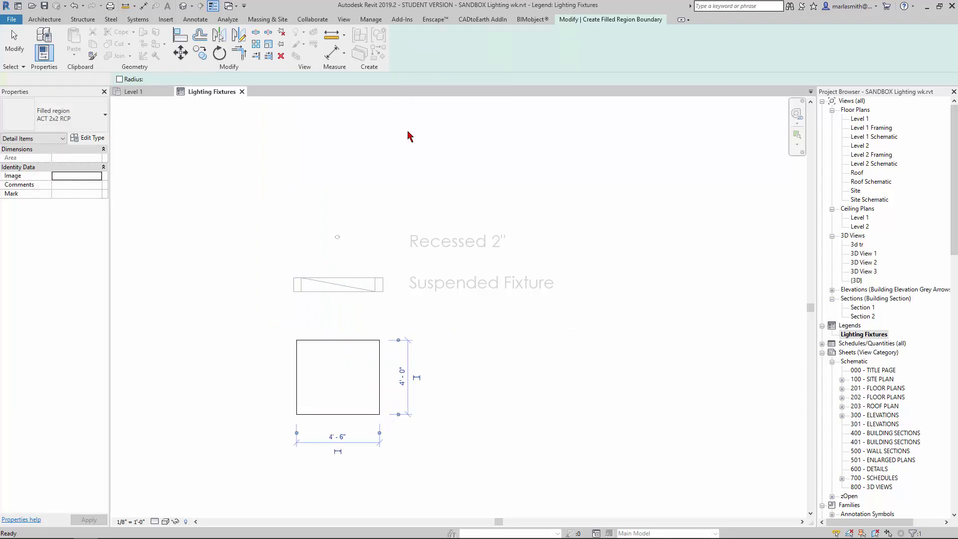
click(432, 383)
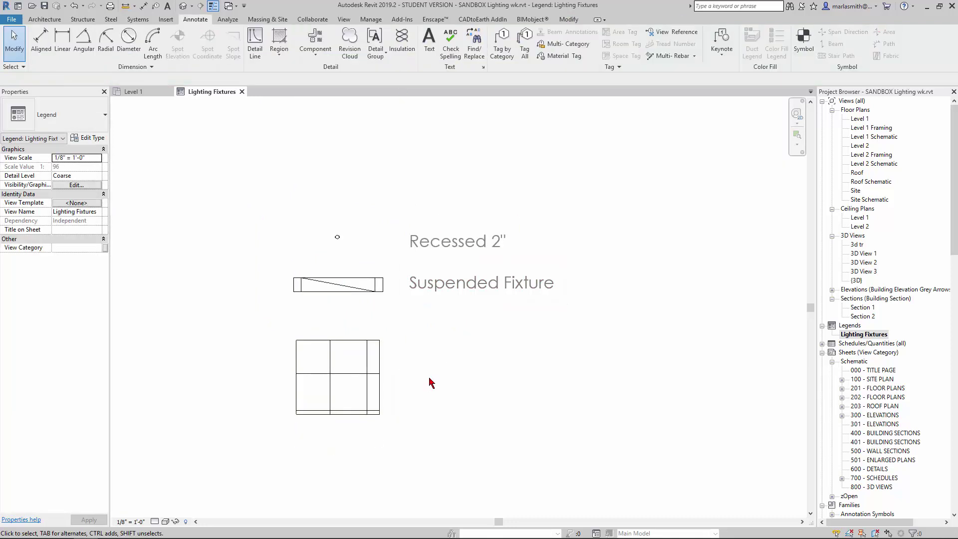
Copy the ACT 2x2 RCP swatch about 5'-6" straight down from its upper corner.
click(370, 406)
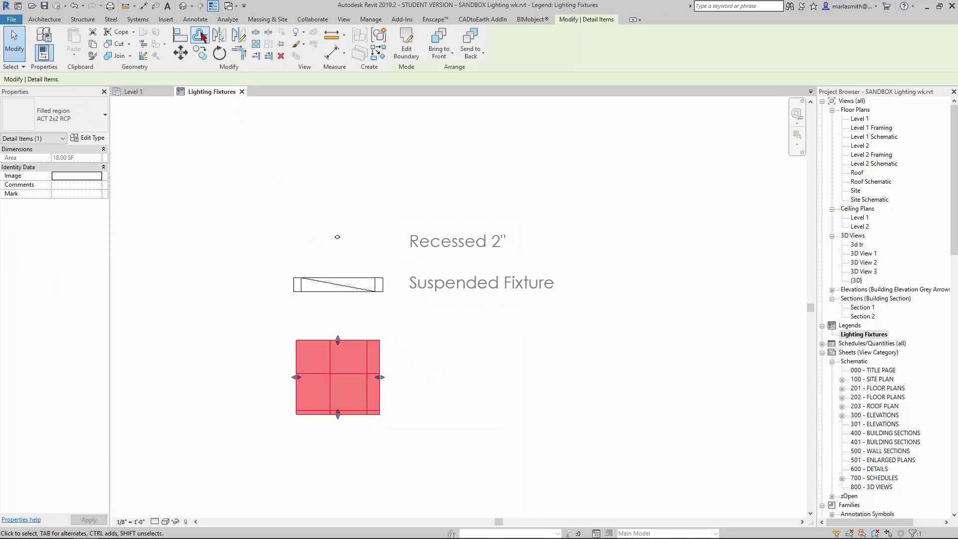
click(200, 52)
click(380, 341)
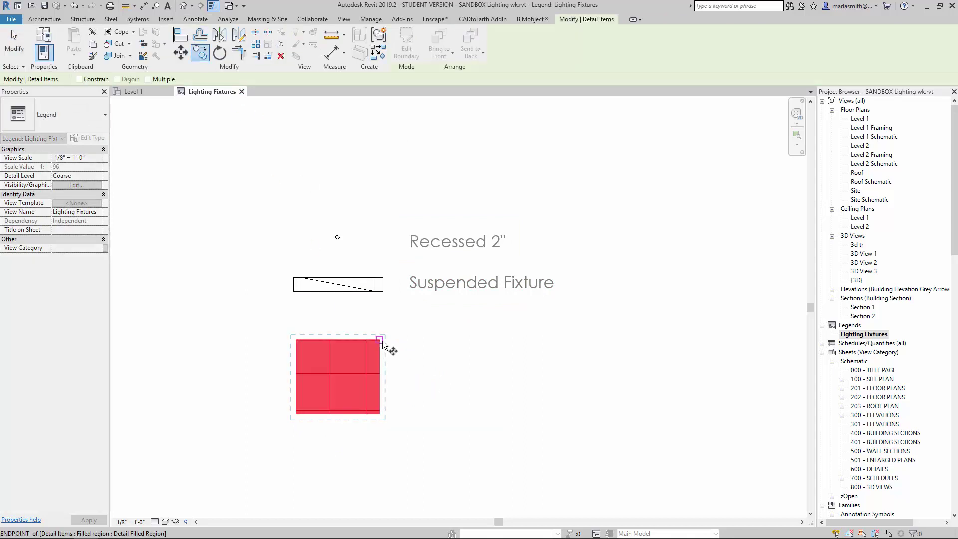
scroll(382, 342, down, 2)
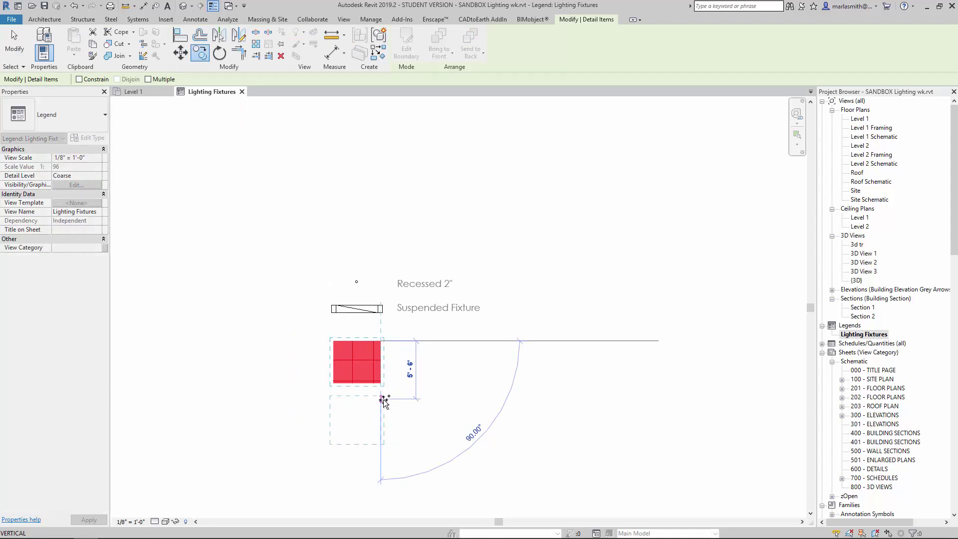
click(382, 398)
click(430, 388)
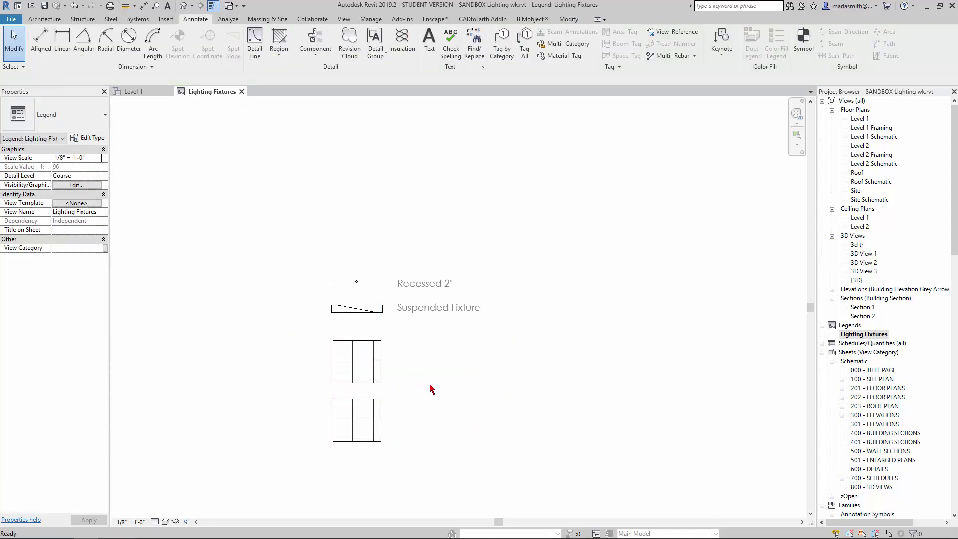
Change the lower copied swatch to the Gyp Board RCP filled region type.
click(371, 422)
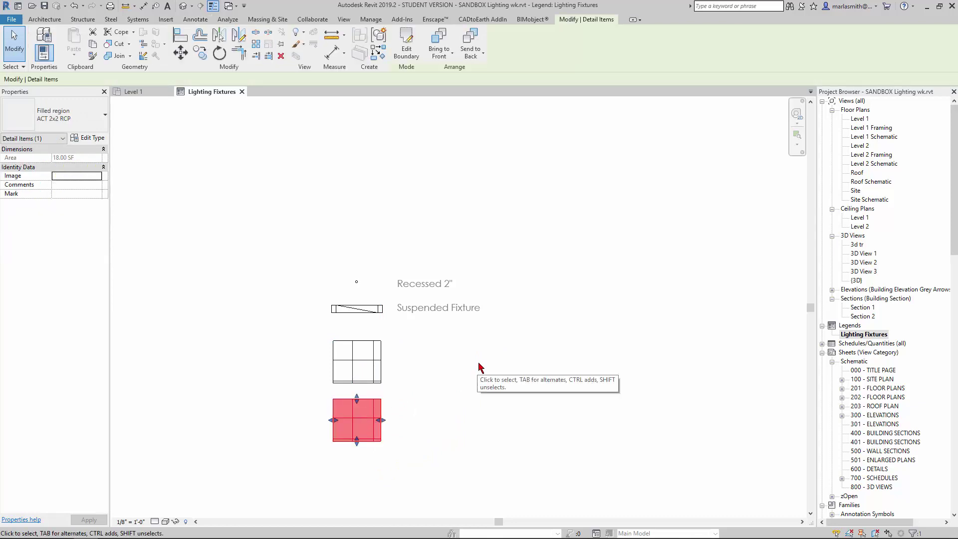
click(93, 124)
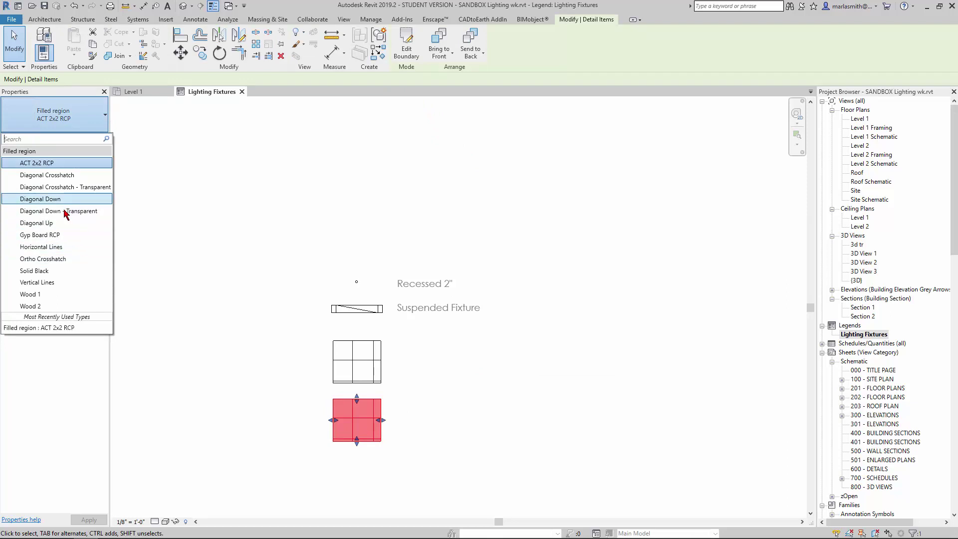
click(40, 235)
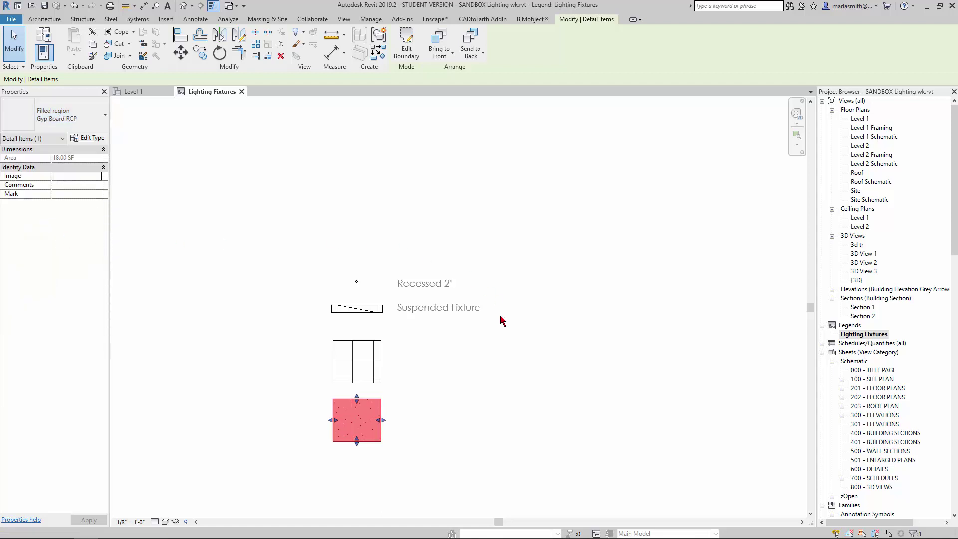
click(445, 397)
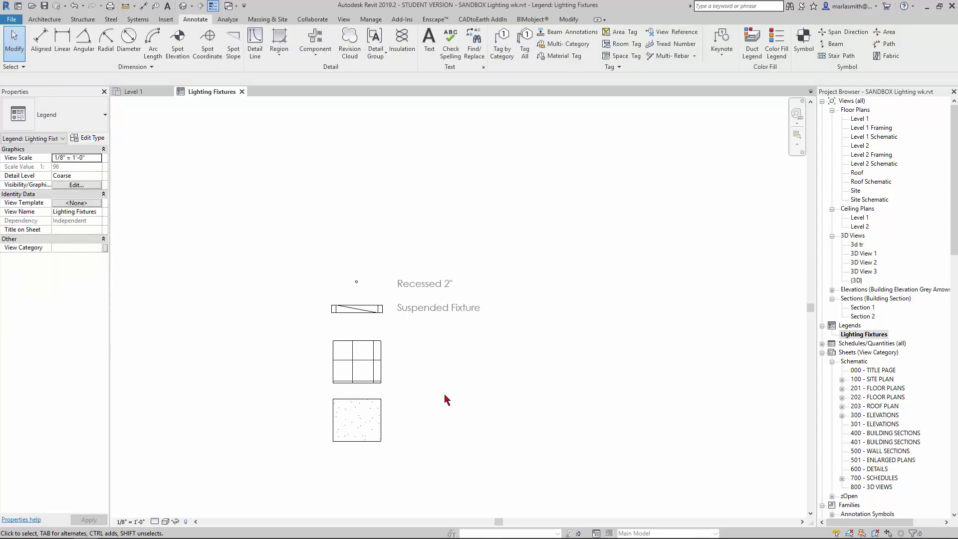
Copy the Suspended Fixture label straight down so the copy sits beside the ACT grid swatch.
click(428, 320)
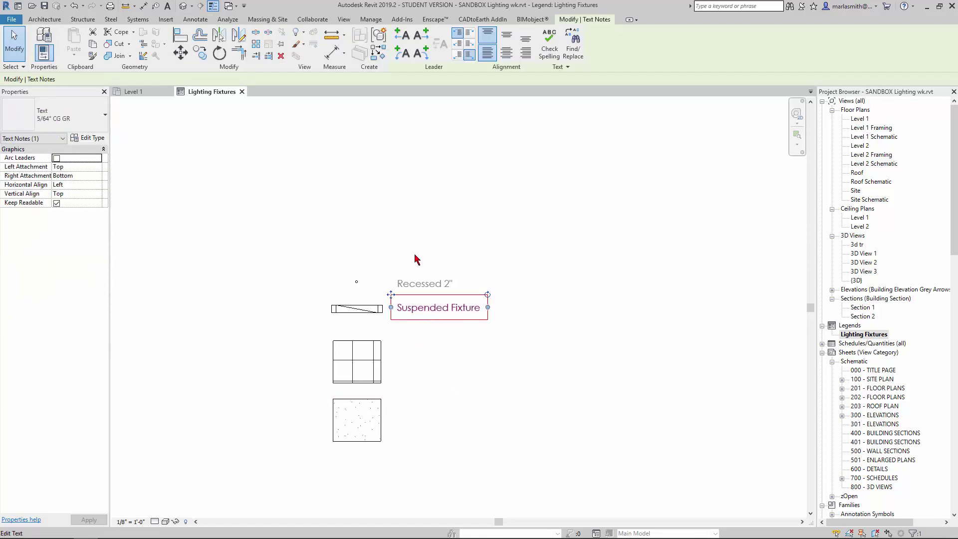
click(200, 52)
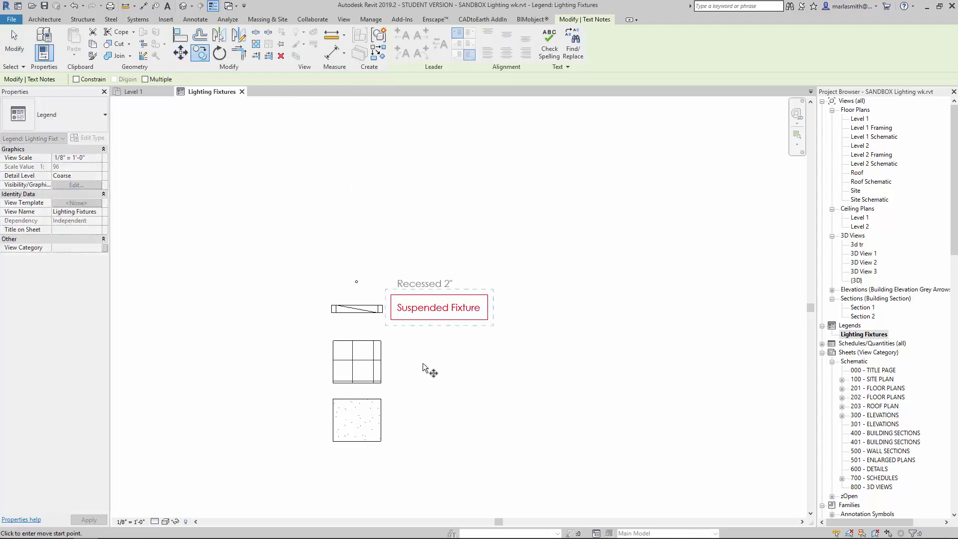
click(448, 353)
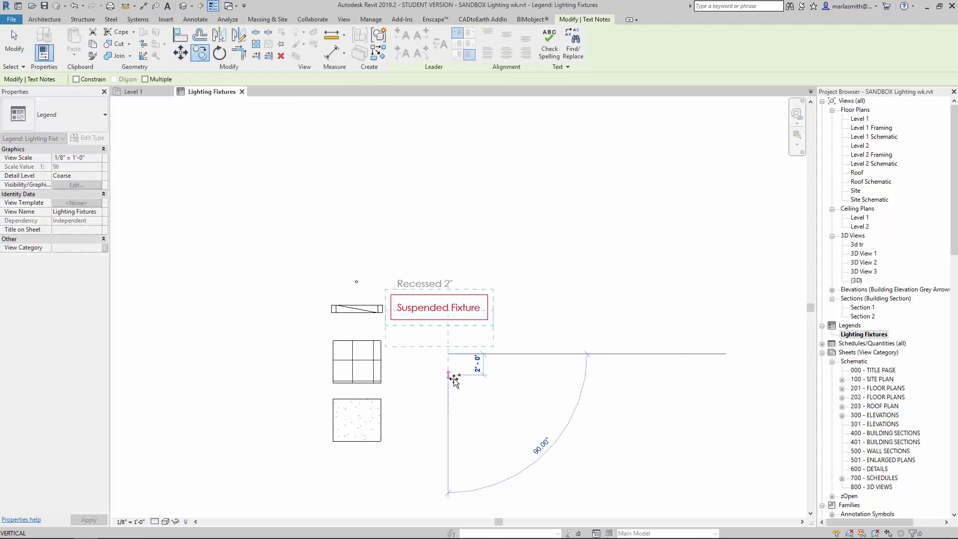
click(450, 407)
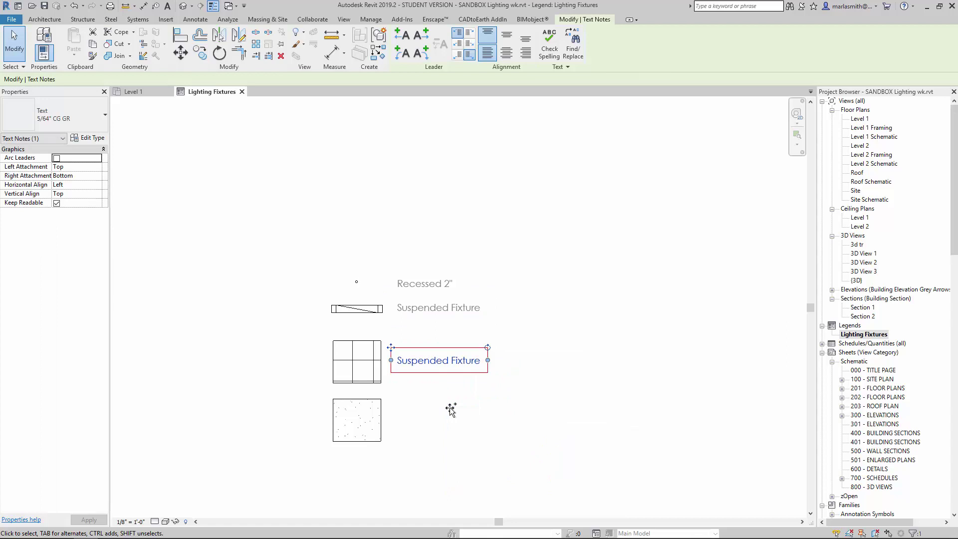
Change the copied label beside the grid swatch to read "2 x 2 ACT".
key(ctrl+z)
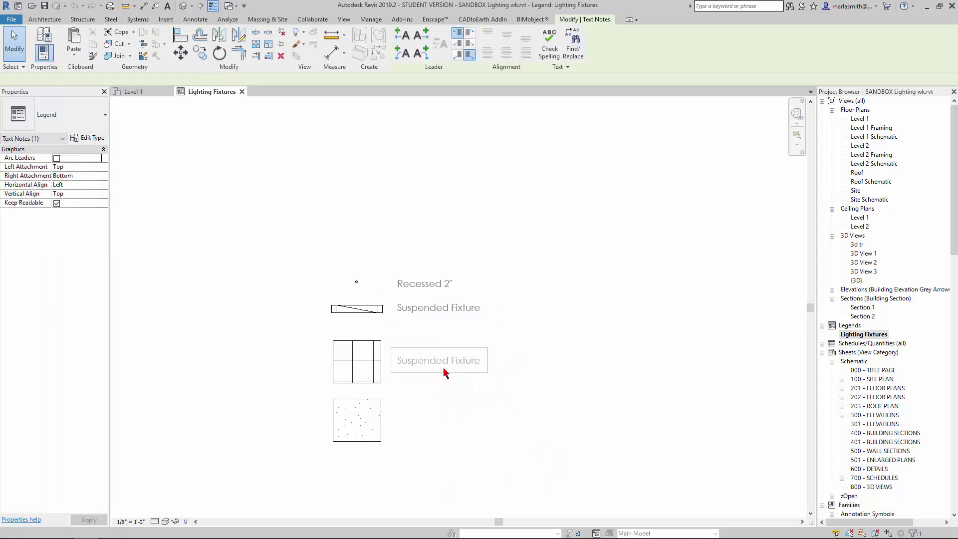
double_click(443, 369)
drag(484, 367, 380, 367)
text(2 x 2 ACT)
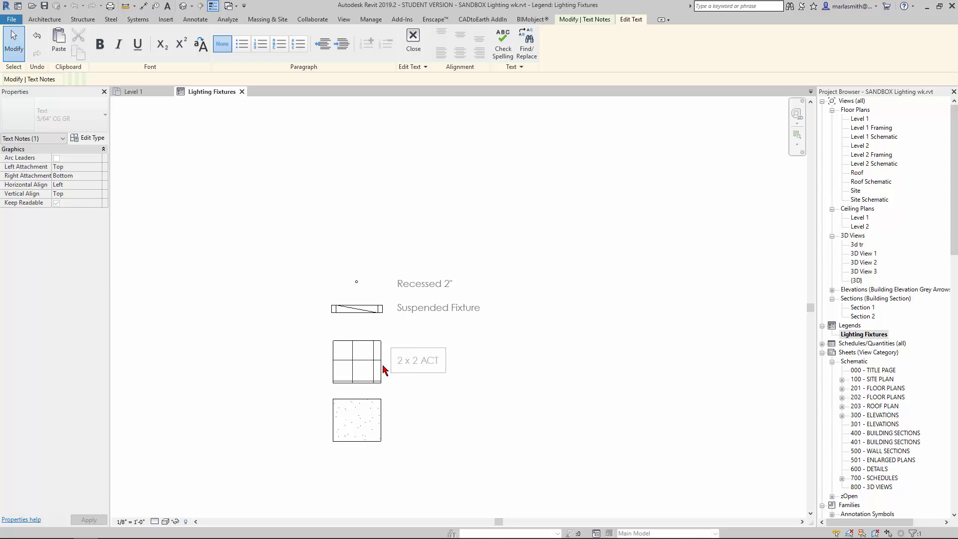
click(437, 397)
click(437, 397)
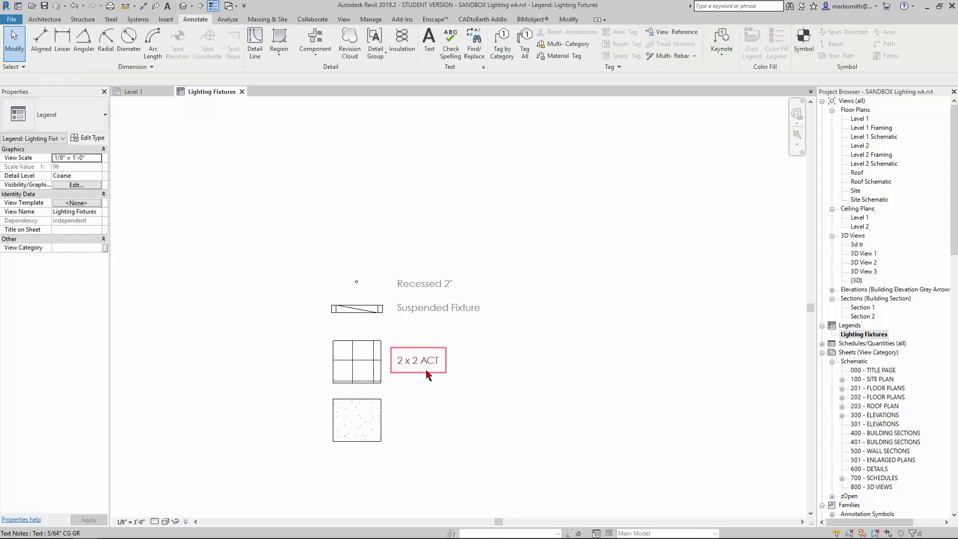
Copy the 2 x 2 ACT label about 5'-6" straight down beside the stippled gypsum swatch.
click(428, 376)
click(200, 52)
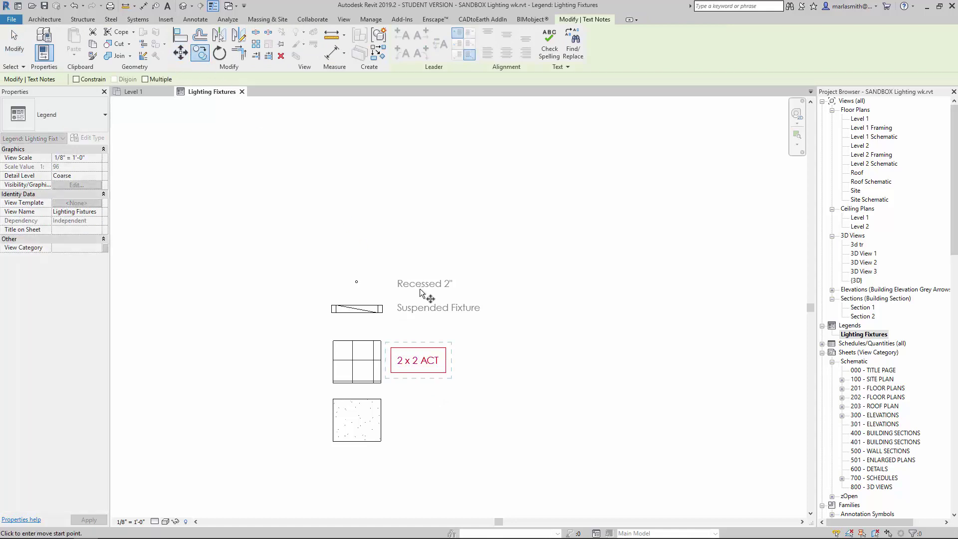
click(470, 359)
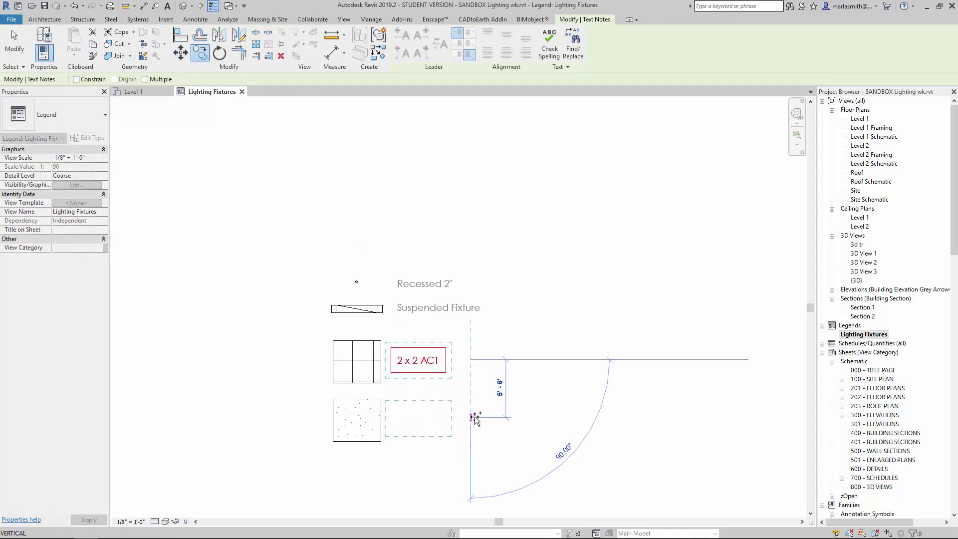
click(474, 417)
key(Escape)
Replace the text of the label beside the stippled swatch with "GYPSUM BOARD".
click(426, 425)
click(426, 425)
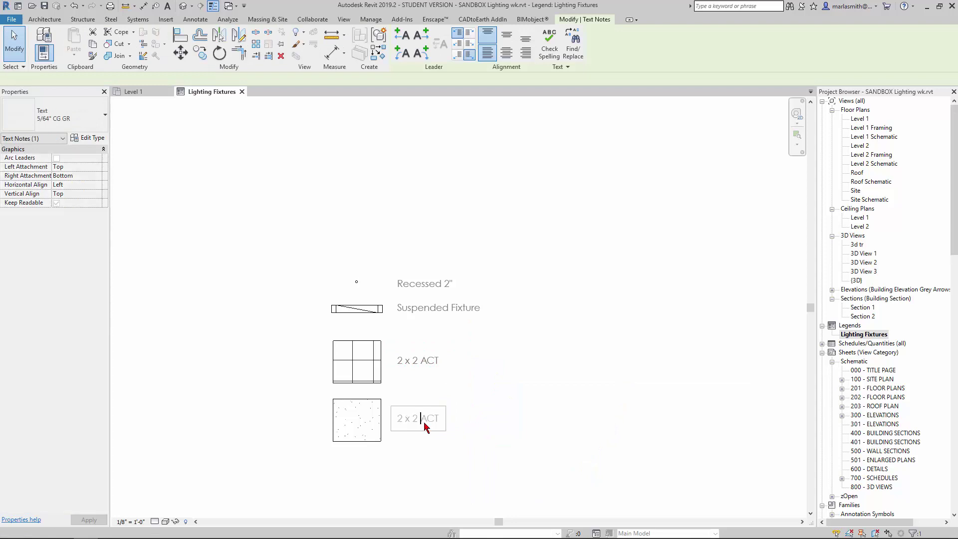
drag(424, 423, 433, 422)
key(BackSpace)
key(BackSpace)
key(BackSpace)
key(BackSpace)
key(BackSpace)
key(BackSpace)
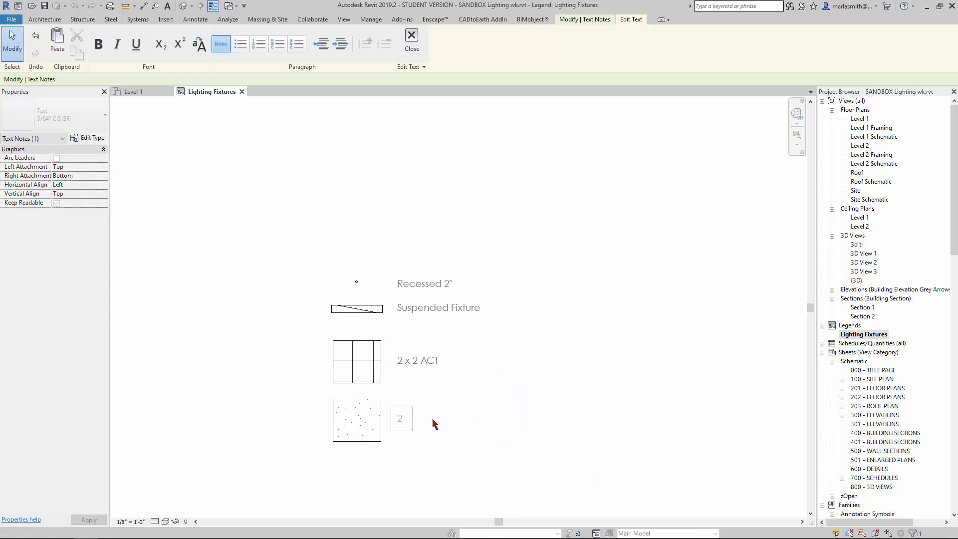
key(BackSpace)
text(g)
key(BackSpace)
text(GYPSUM BOARD)
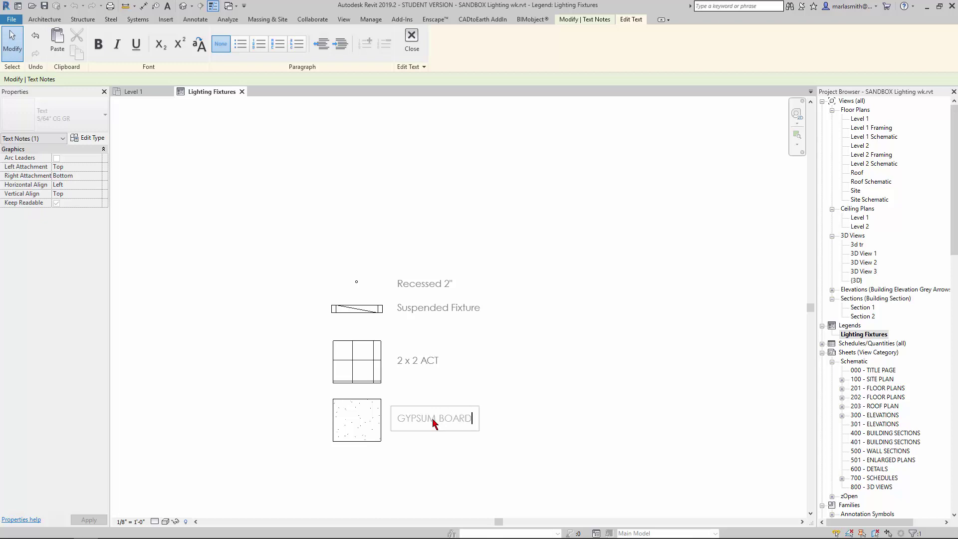
click(482, 390)
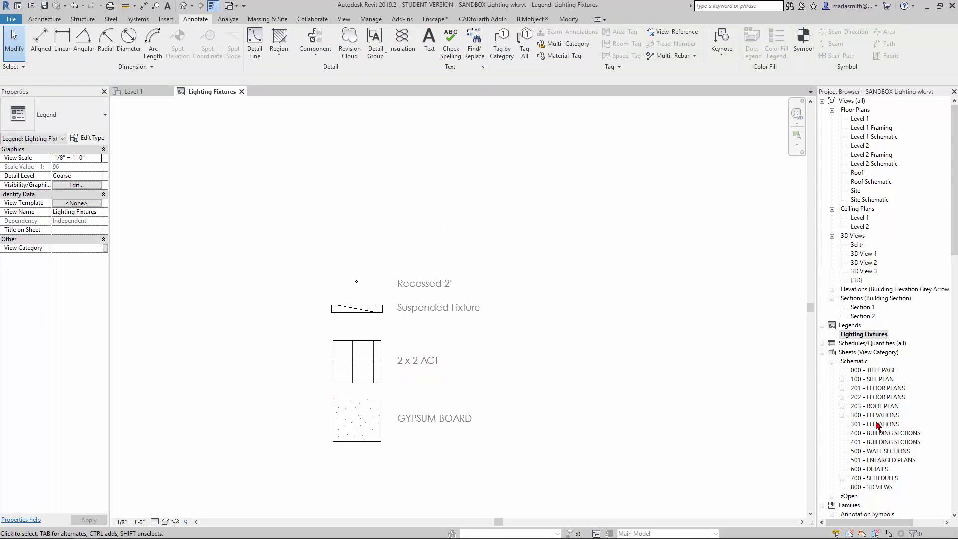
Open sheet 203 - ROOF PLAN and examine the placed legend next to the reflected ceiling plan.
double_click(874, 406)
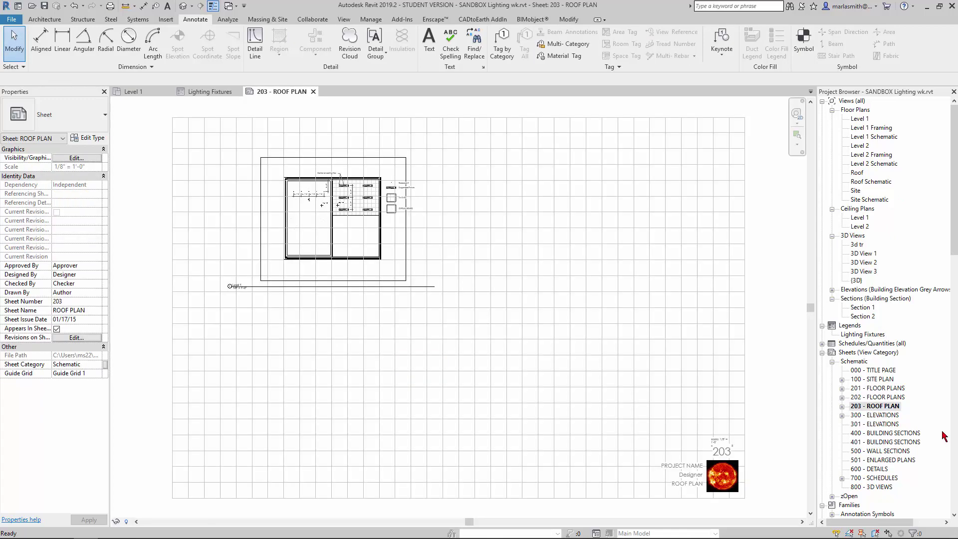
scroll(394, 195, up, 8)
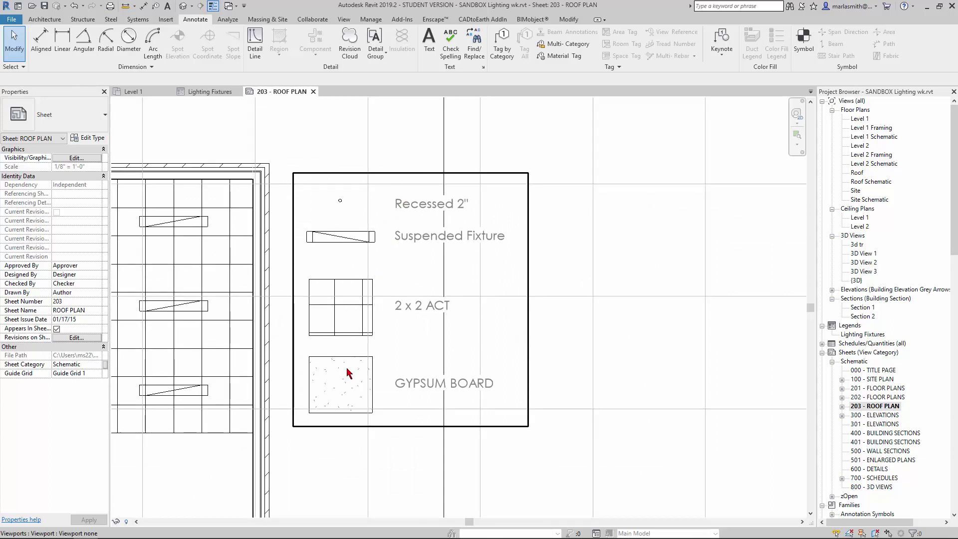
middle_drag(347, 374, 620, 360)
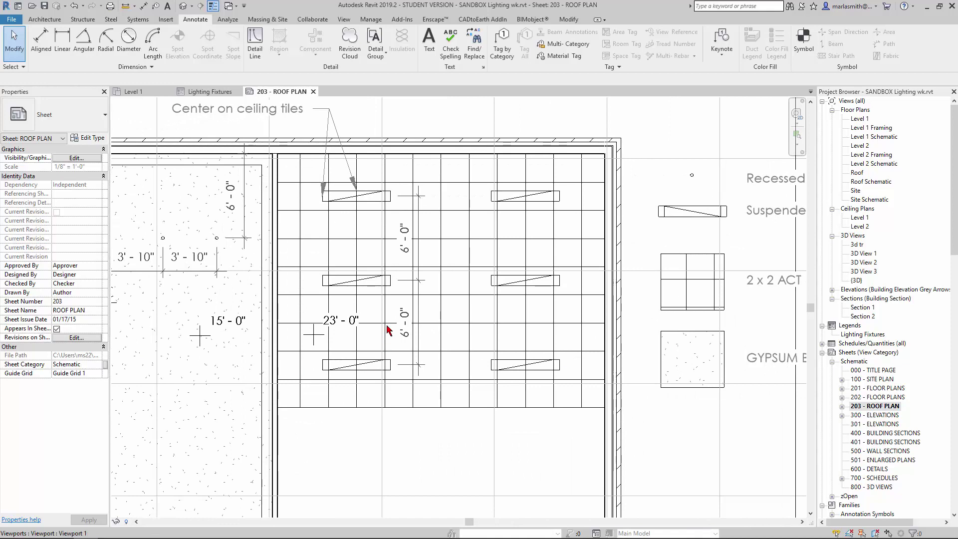
scroll(388, 325, down, 4)
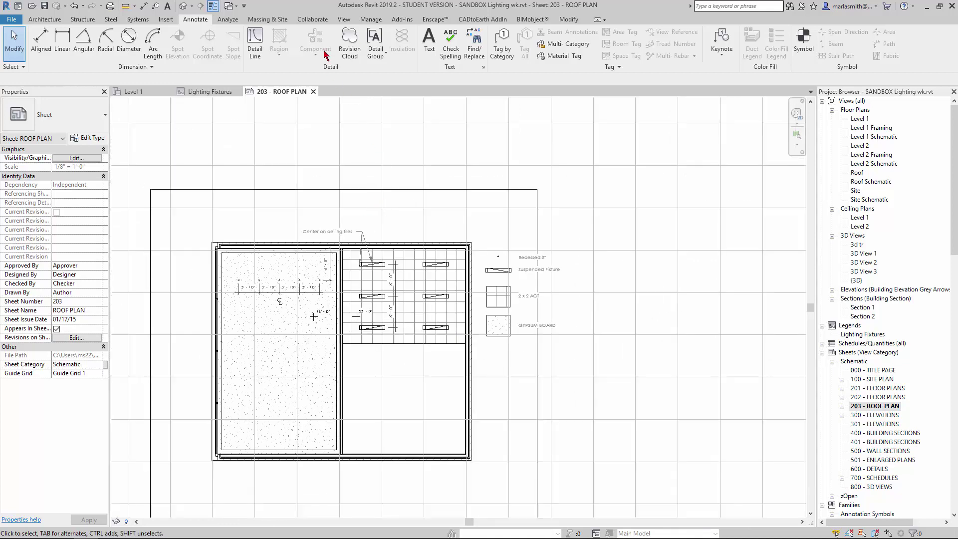